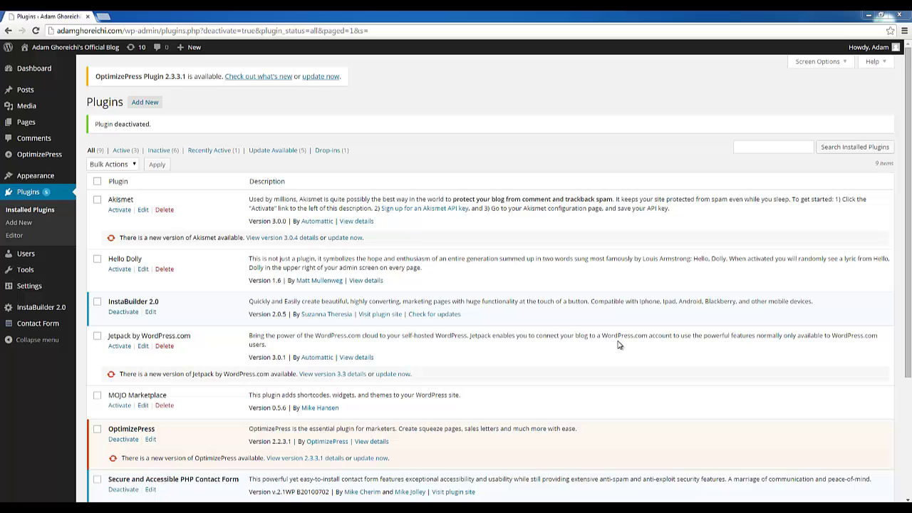
Review the installed plugins list, picking out InstaBuilder 2.0, OptimizePress and Video Jacker Plugin.
{"action": "mouse_move", "coordinate": [60, 48]}
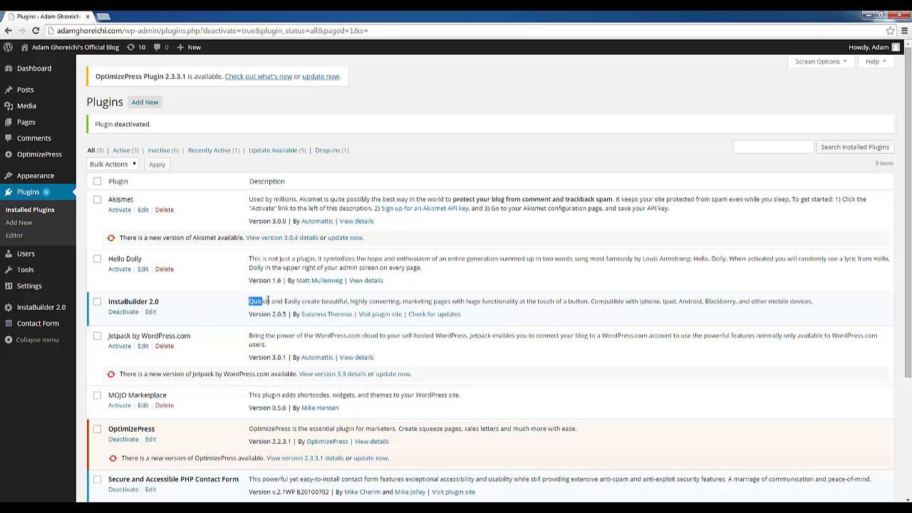
{"action": "scroll", "coordinate": [263, 301], "scroll_direction": "down", "scroll_amount": 1}
{"action": "left_click_drag", "start_coordinate": [163, 257], "coordinate": [108, 258]}
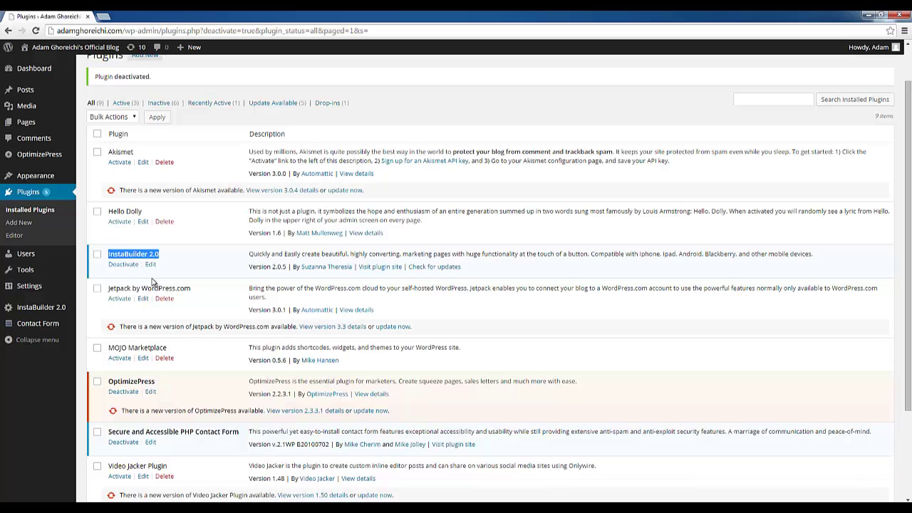
{"action": "scroll", "coordinate": [153, 281], "scroll_direction": "down", "scroll_amount": 1}
{"action": "left_click_drag", "start_coordinate": [158, 335], "coordinate": [108, 335]}
{"action": "scroll", "coordinate": [108, 334], "scroll_direction": "down", "scroll_amount": 1}
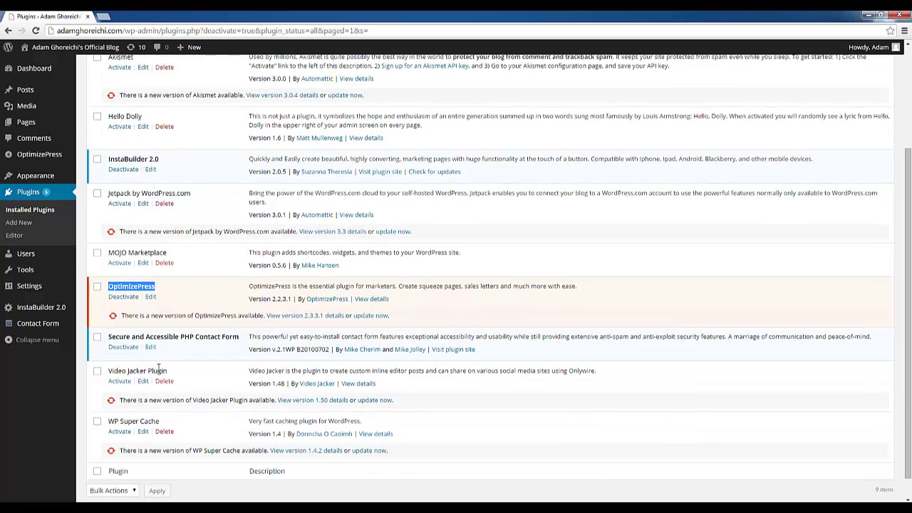
{"action": "left_click_drag", "start_coordinate": [170, 372], "coordinate": [109, 371]}
{"action": "scroll", "coordinate": [136, 265], "scroll_direction": "up", "scroll_amount": 2}
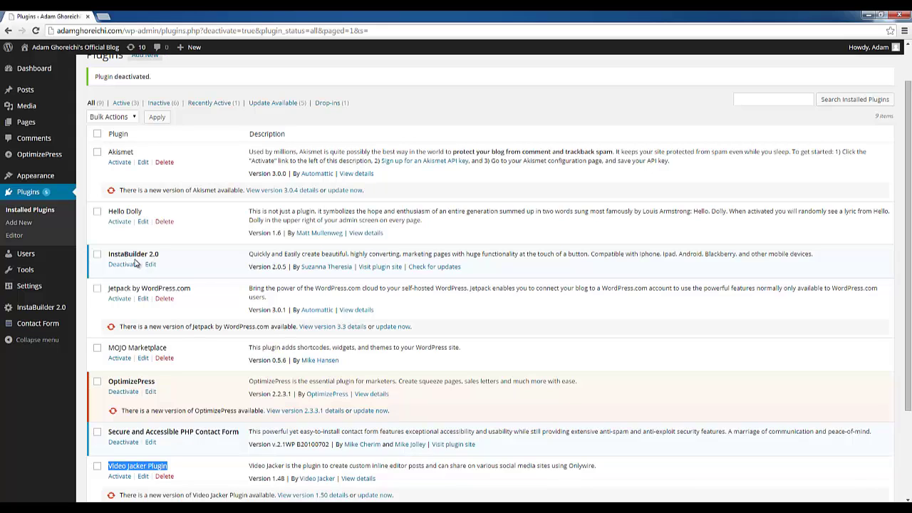
{"action": "left_click_drag", "start_coordinate": [149, 255], "coordinate": [108, 256]}
{"action": "left_click", "coordinate": [112, 258]}
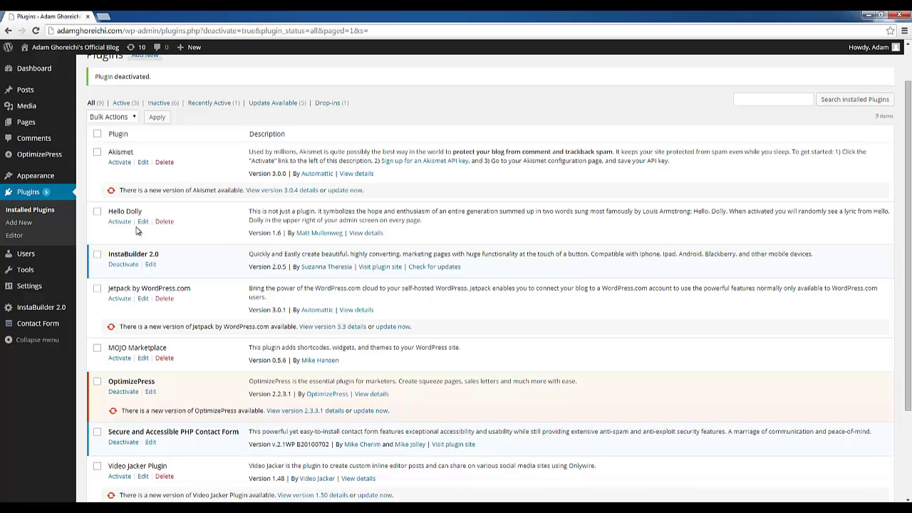
Install a new plugin from image_suite.zip in the desktop's ImageSuite 2.0 (Review copy) folder and activate it.
{"action": "left_click", "coordinate": [20, 224]}
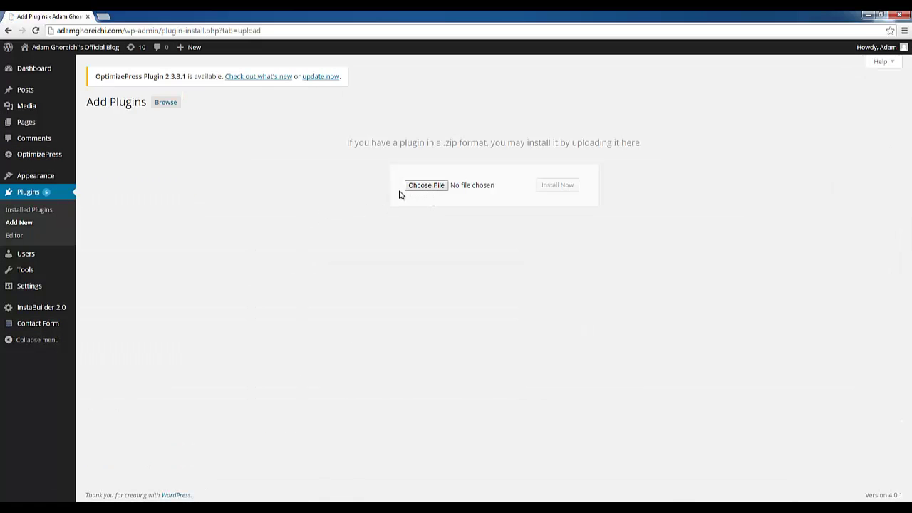
{"action": "left_click", "coordinate": [419, 188]}
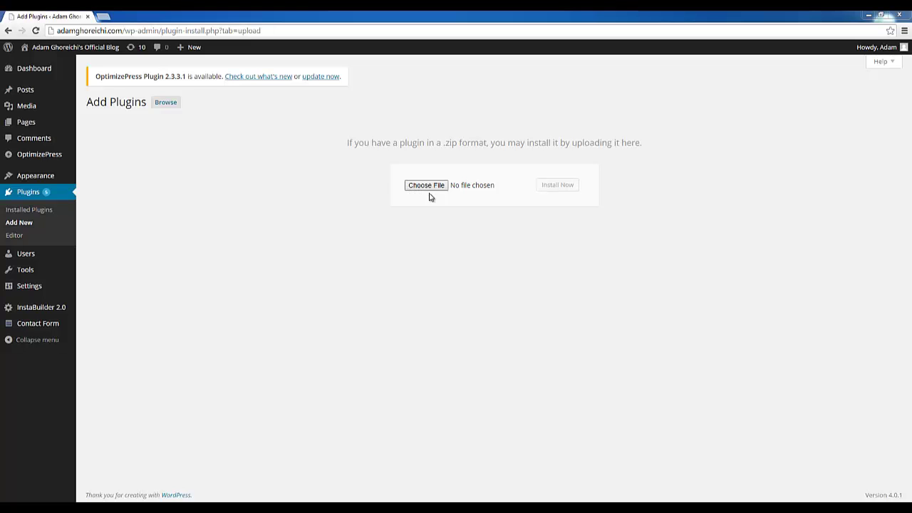
{"action": "left_click", "coordinate": [226, 272]}
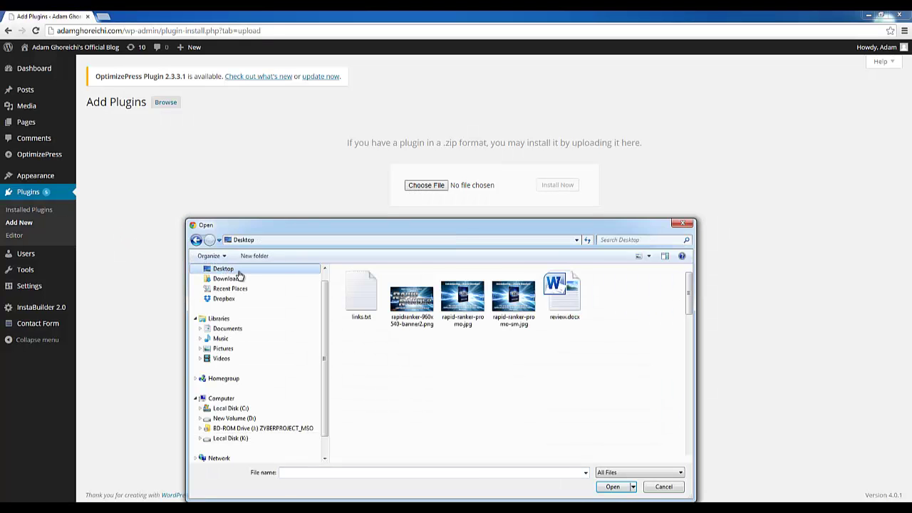
{"action": "left_click", "coordinate": [551, 269]}
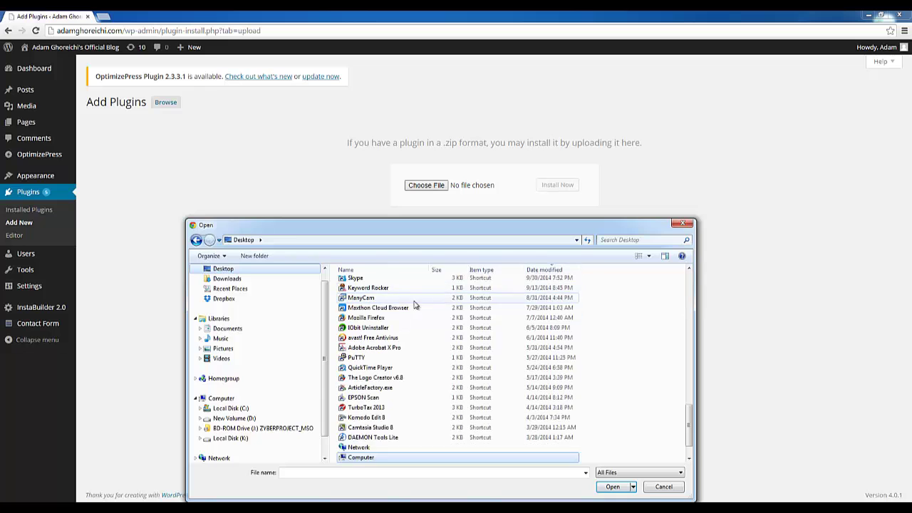
{"action": "left_click_drag", "start_coordinate": [690, 428], "coordinate": [690, 271]}
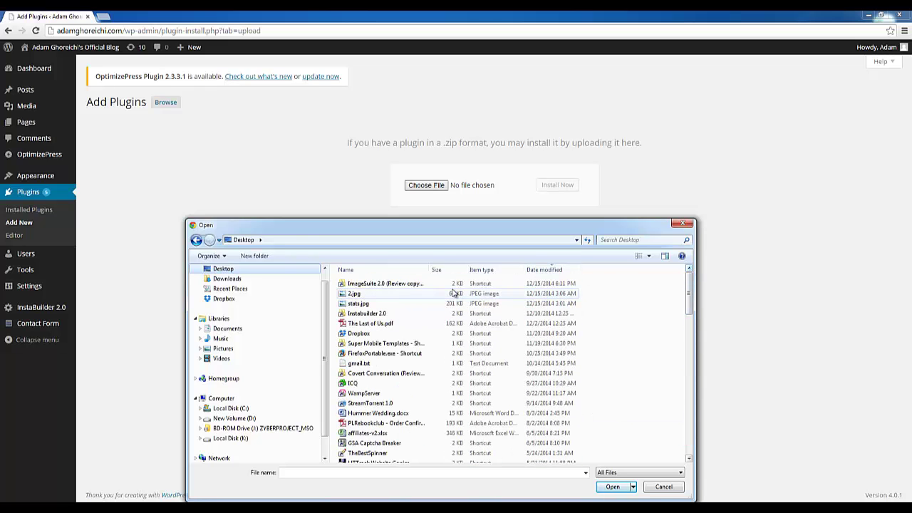
{"action": "double_click", "coordinate": [375, 284]}
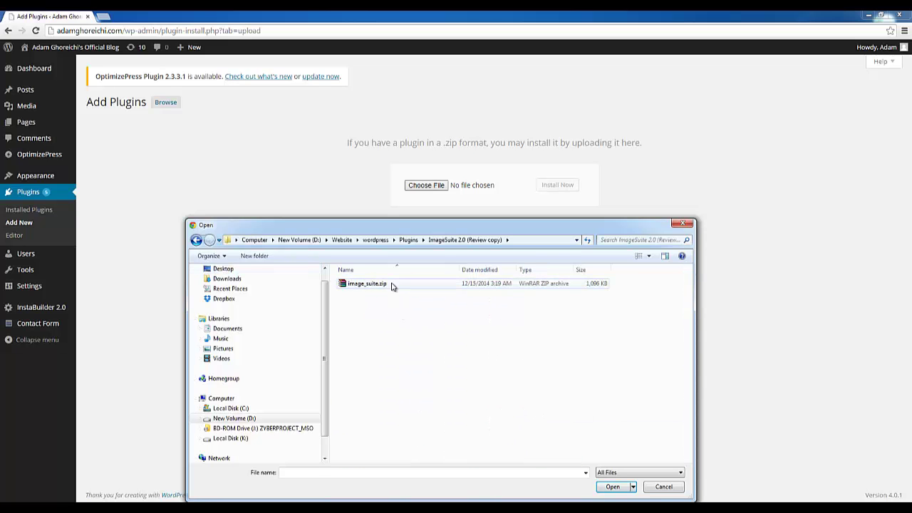
{"action": "left_click", "coordinate": [395, 285]}
{"action": "left_click", "coordinate": [627, 489]}
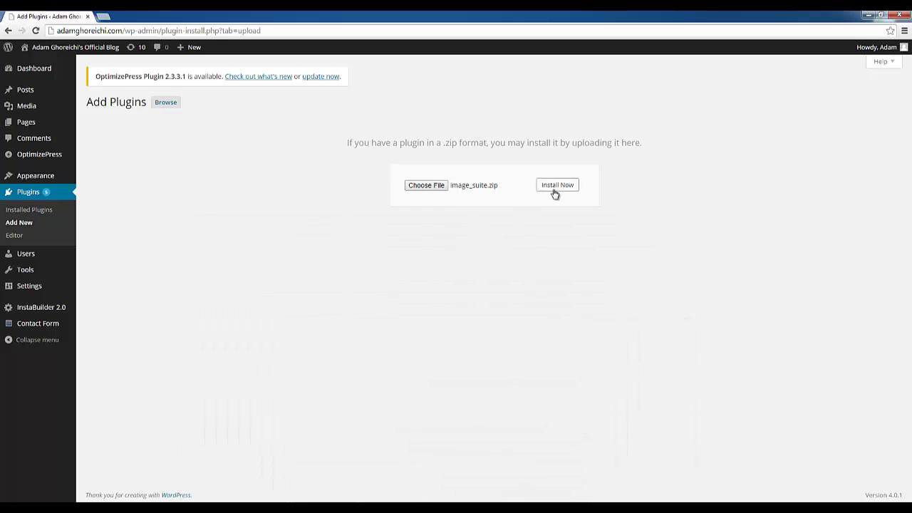
{"action": "left_click", "coordinate": [557, 186]}
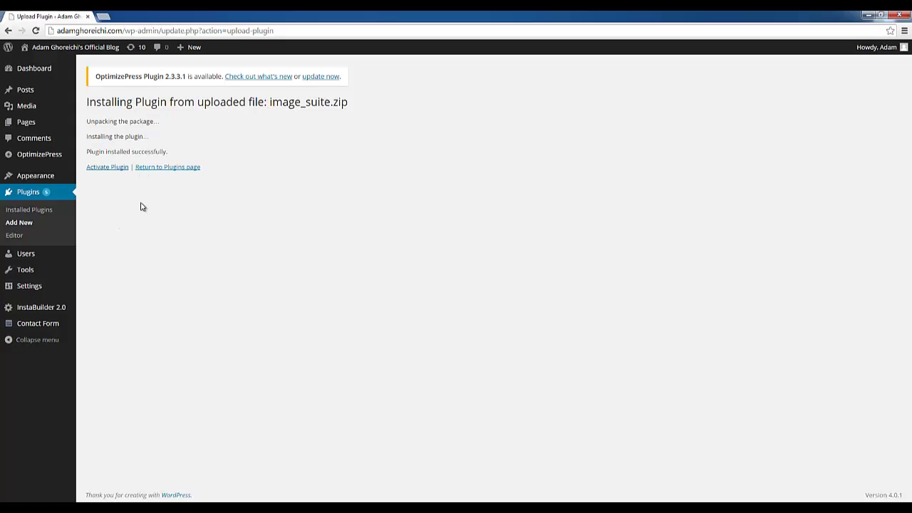
{"action": "left_click", "coordinate": [109, 168]}
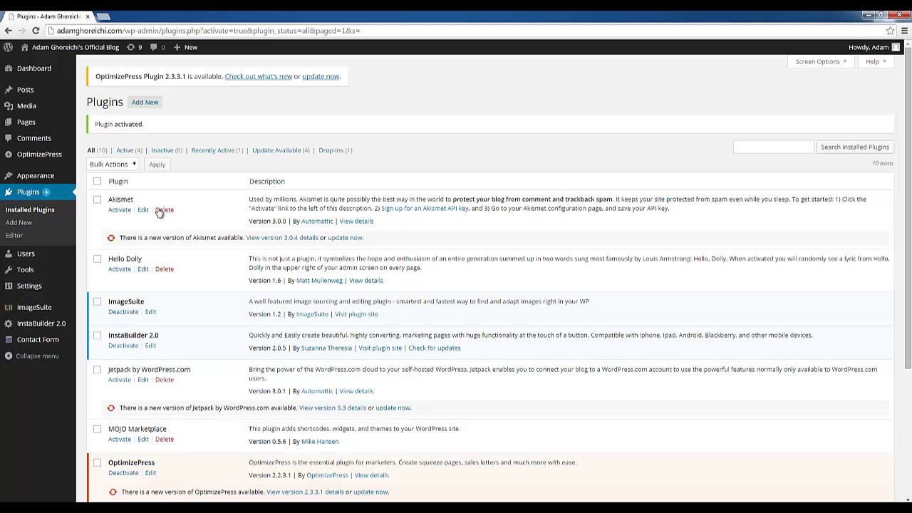
Open the ImageSuite settings and examine the available image sources and the API key and username fields.
{"action": "left_click", "coordinate": [48, 309]}
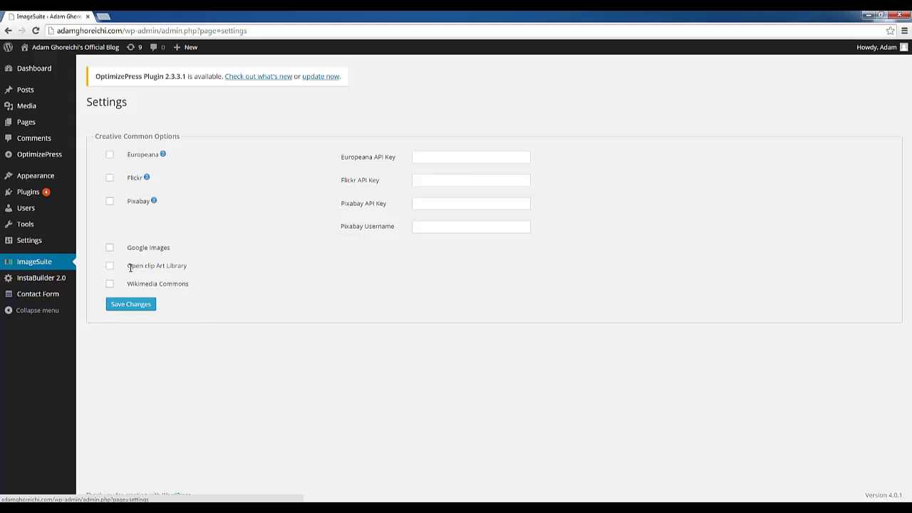
{"action": "left_click_drag", "start_coordinate": [128, 266], "coordinate": [199, 269]}
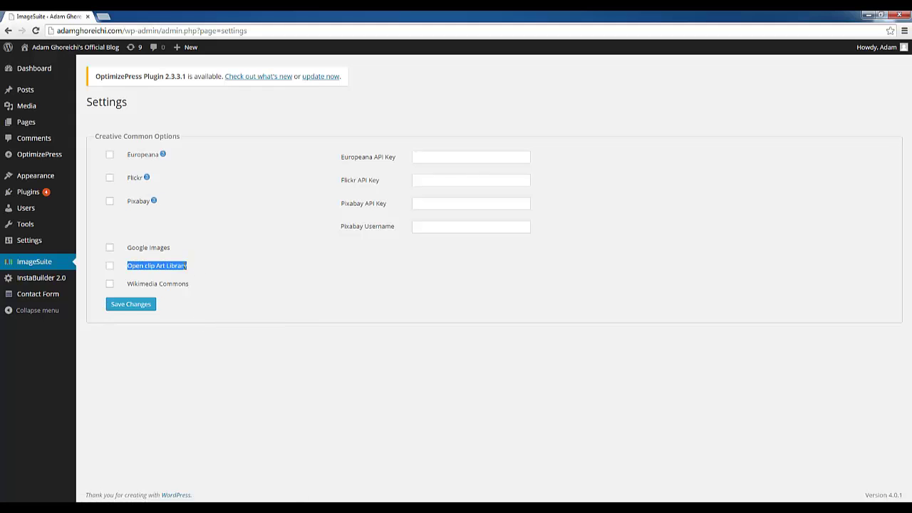
{"action": "double_click", "coordinate": [176, 266]}
{"action": "left_click", "coordinate": [184, 308]}
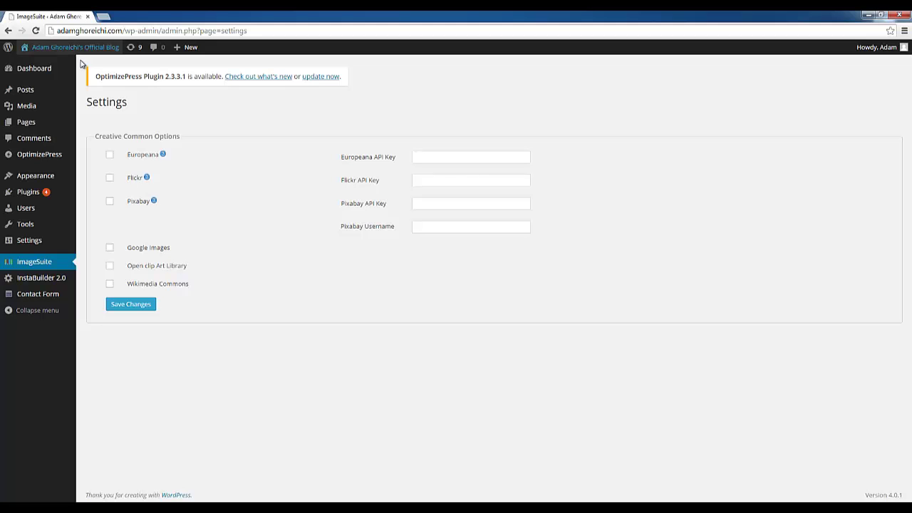
{"action": "left_click_drag", "start_coordinate": [180, 288], "coordinate": [201, 354]}
{"action": "left_click", "coordinate": [190, 373]}
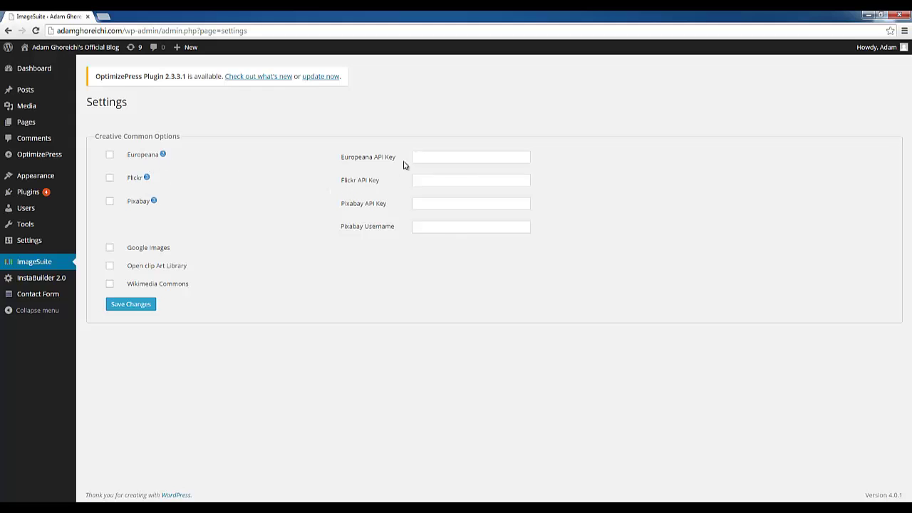
{"action": "left_click", "coordinate": [424, 181]}
{"action": "left_click", "coordinate": [419, 203]}
{"action": "left_click", "coordinate": [419, 226]}
Enable Google Images, Open clip Art Library and Wikimedia Commons as ImageSuite sources and save the changes.
{"action": "left_click", "coordinate": [110, 249]}
{"action": "left_click", "coordinate": [110, 267]}
{"action": "left_click", "coordinate": [110, 285]}
{"action": "left_click", "coordinate": [129, 308]}
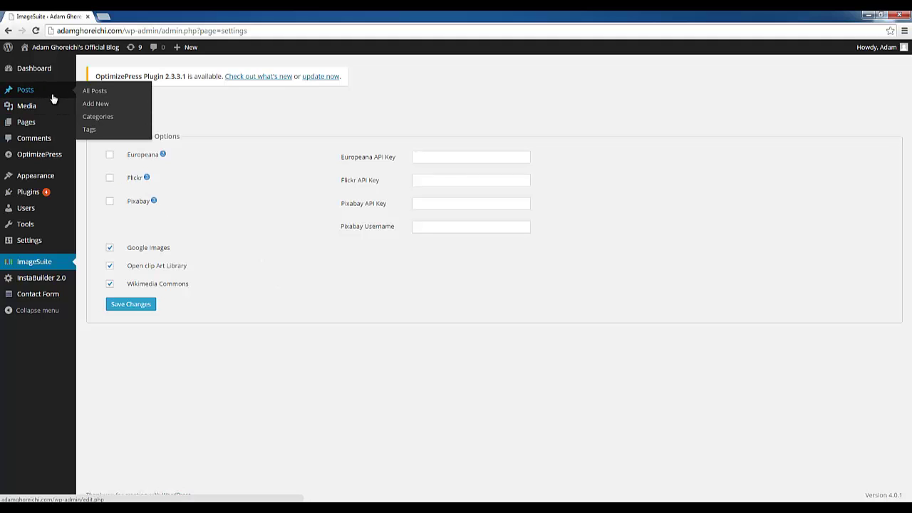
Create a new post titled "Testing ImageSuite 2.0" with the body text "Adding royalty free images".
{"action": "left_click", "coordinate": [107, 104]}
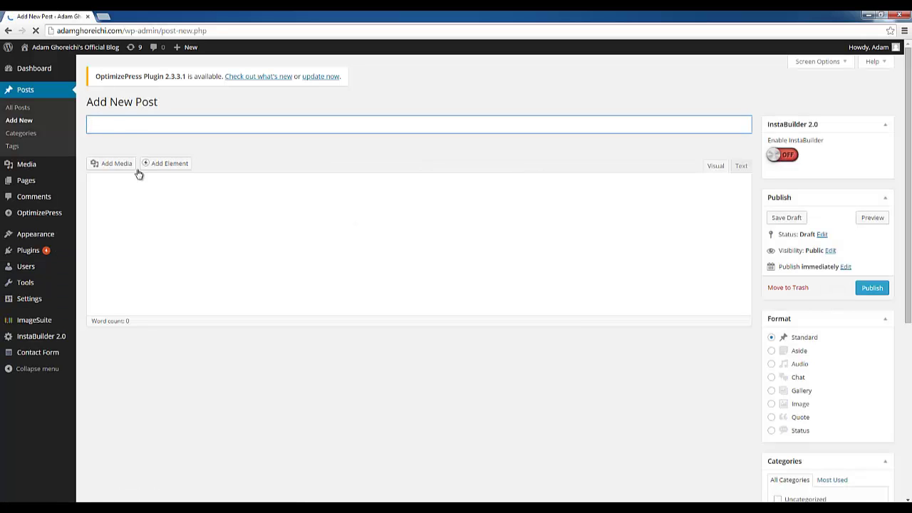
{"action": "left_click", "coordinate": [115, 126]}
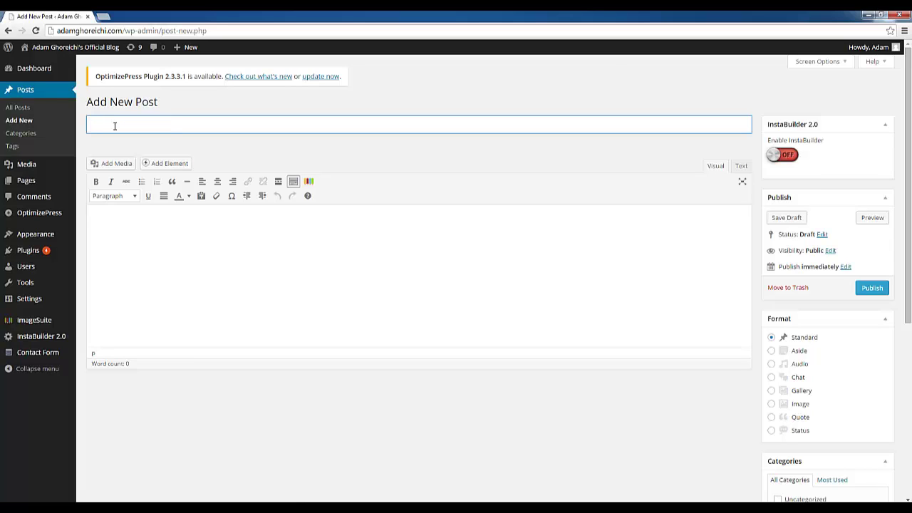
{"action": "type", "text": "Testing ImageSuit 2."}
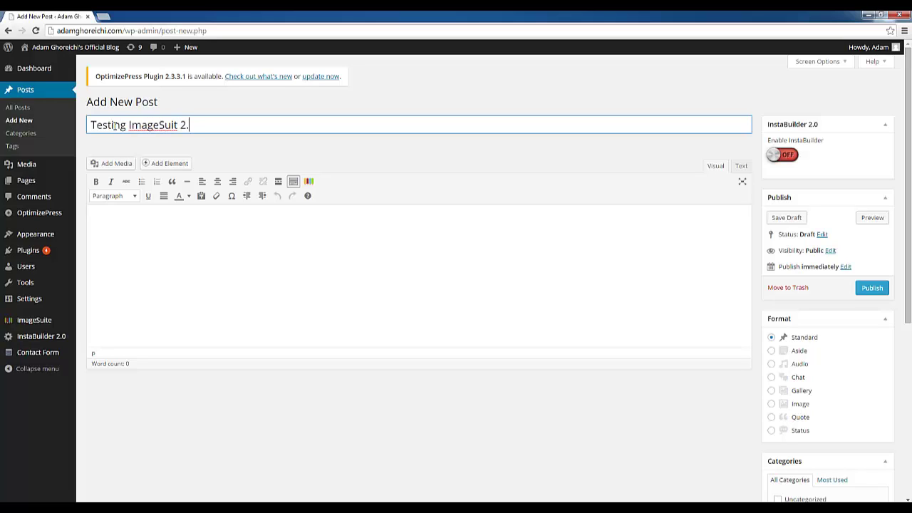
{"action": "key", "text": "BackSpace"}
{"action": "key", "text": "BackSpace"}
{"action": "type", "text": "e 2.0"}
{"action": "key", "text": "Tab"}
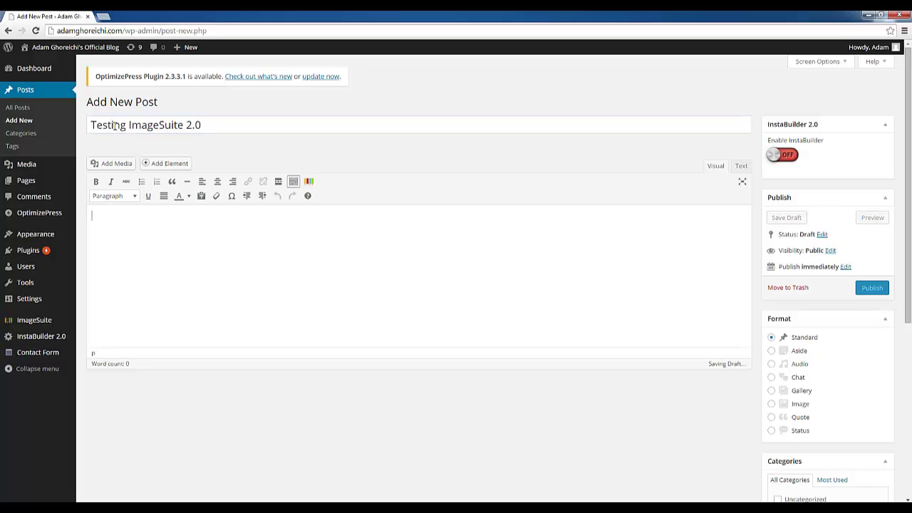
{"action": "key", "text": "shift+Tab"}
{"action": "type", "text": "Te"}
{"action": "key", "text": "BackSpace"}
{"action": "key", "text": "BackSpace"}
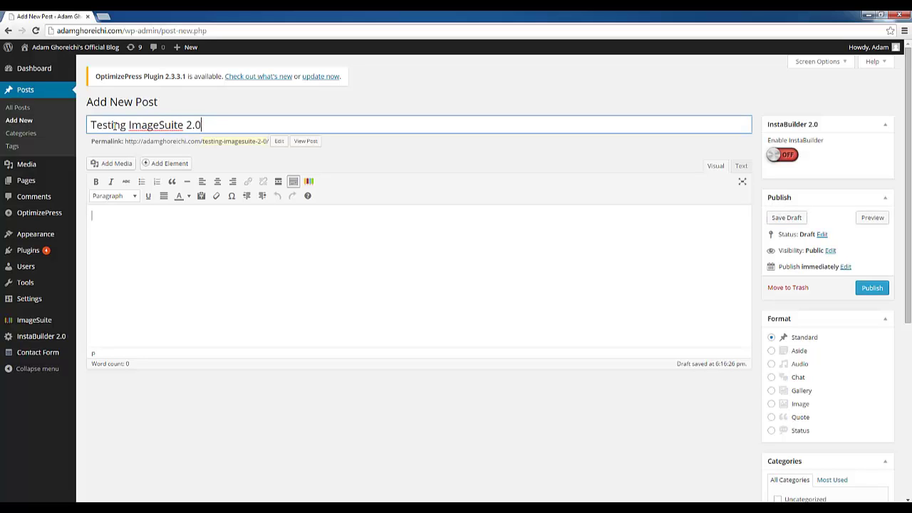
{"action": "left_click", "coordinate": [120, 246]}
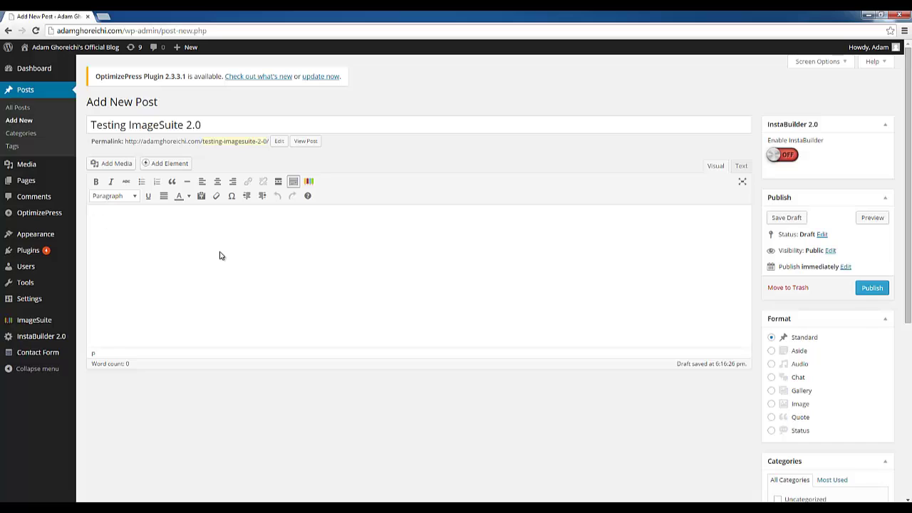
{"action": "type", "text": "Adding royalty free images"}
Search for "buffalo bills" images with ImageSuite in the post editor and look through the resulting thumbnails.
{"action": "scroll", "coordinate": [637, 332], "scroll_direction": "down", "scroll_amount": 1}
{"action": "scroll", "coordinate": [637, 332], "scroll_direction": "down", "scroll_amount": 4}
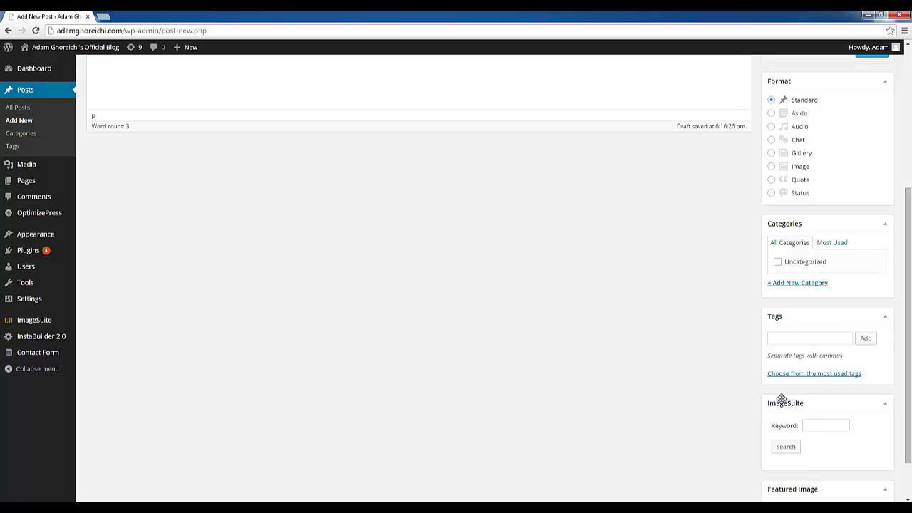
{"action": "scroll", "coordinate": [777, 402], "scroll_direction": "down", "scroll_amount": 1}
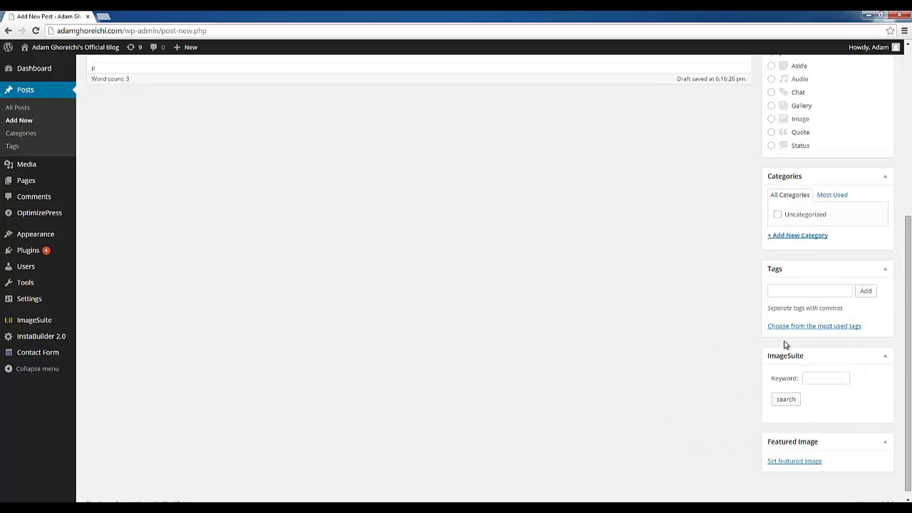
{"action": "left_click", "coordinate": [822, 376]}
{"action": "left_click", "coordinate": [787, 404]}
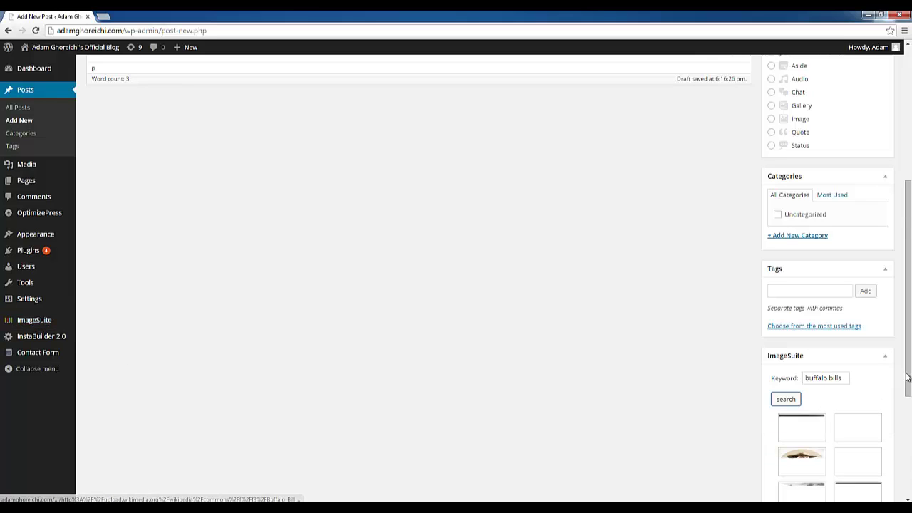
{"action": "left_click_drag", "start_coordinate": [908, 381], "coordinate": [907, 470]}
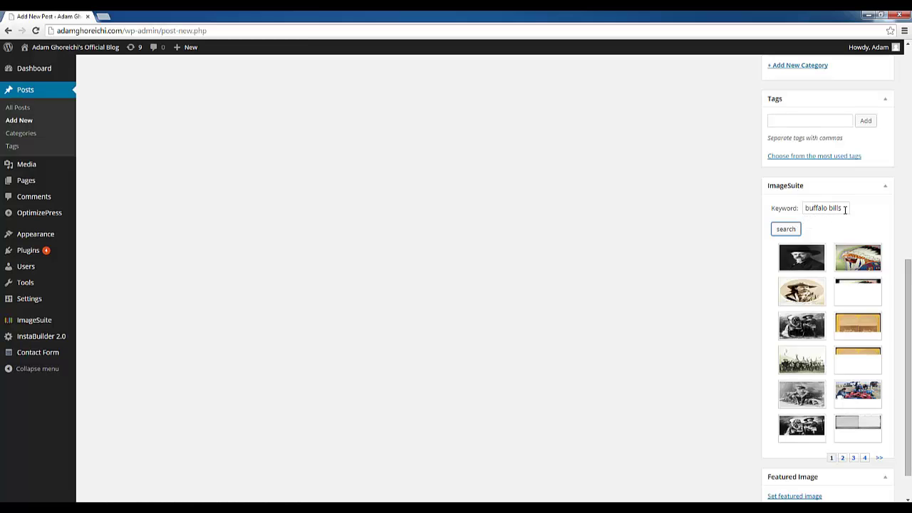
Extend the ImageSuite keyword to "buffalo bills nfl" and run the image search again.
{"action": "double_click", "coordinate": [816, 208]}
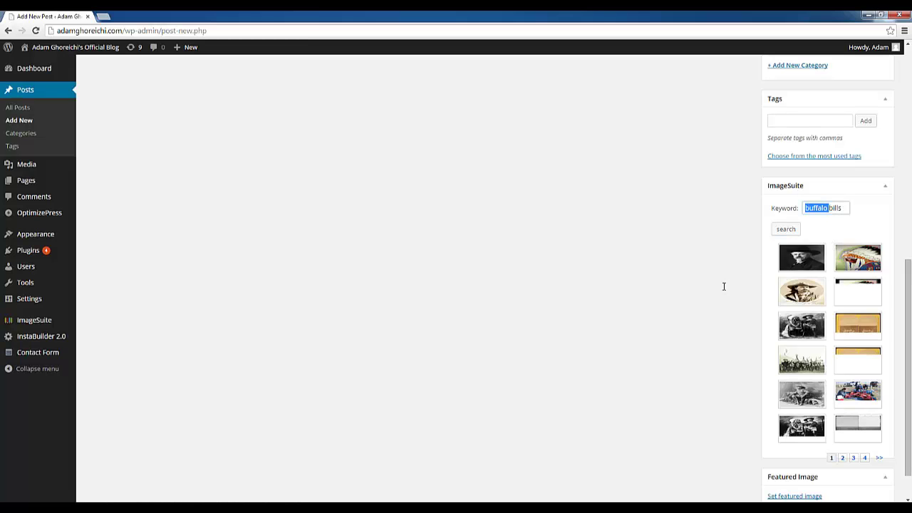
{"action": "left_click", "coordinate": [818, 208]}
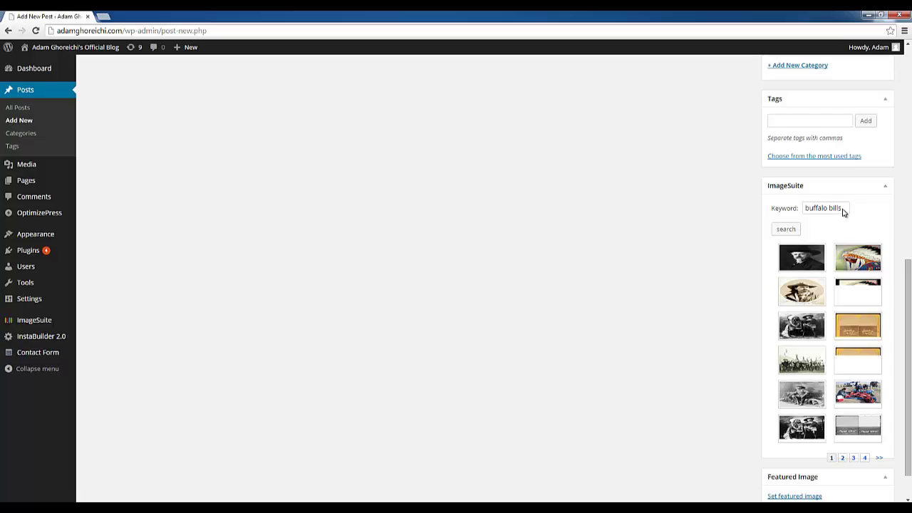
{"action": "left_click", "coordinate": [842, 208]}
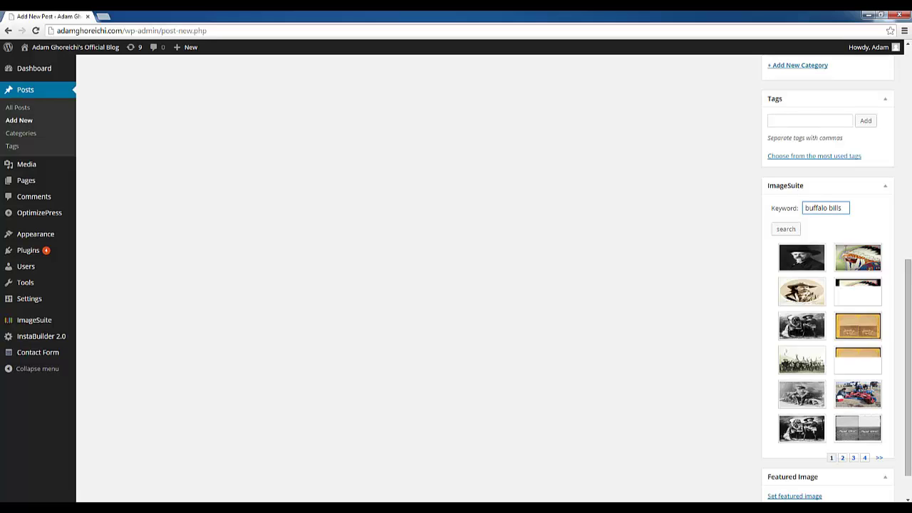
{"action": "type", "text": "nfl"}
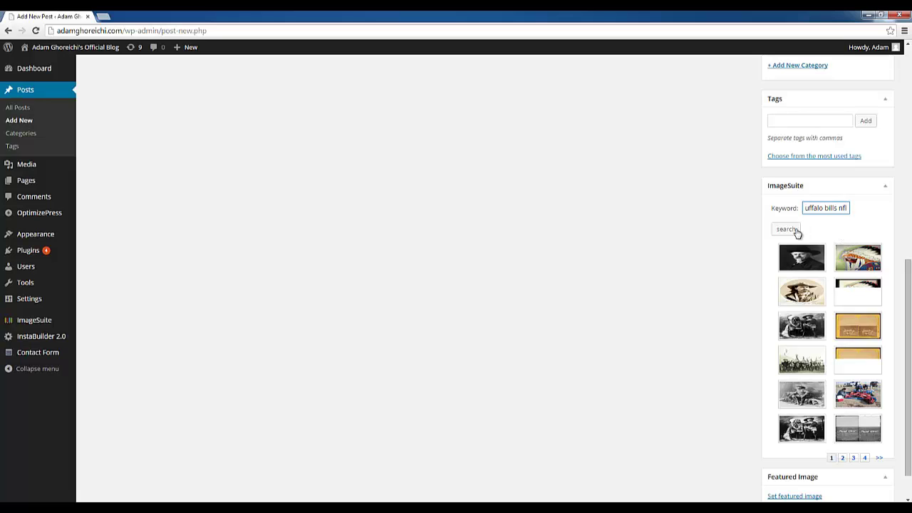
{"action": "left_click", "coordinate": [795, 232]}
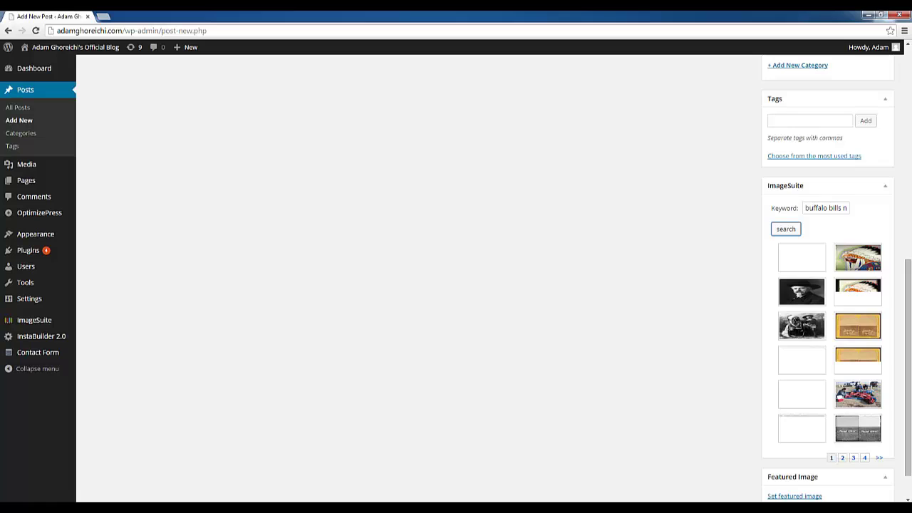
{"action": "left_click", "coordinate": [817, 510]}
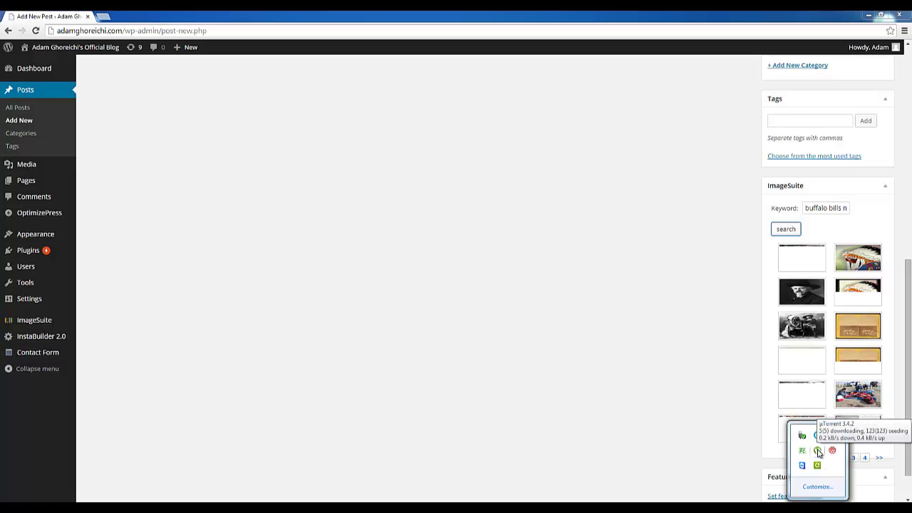
{"action": "right_click", "coordinate": [818, 451]}
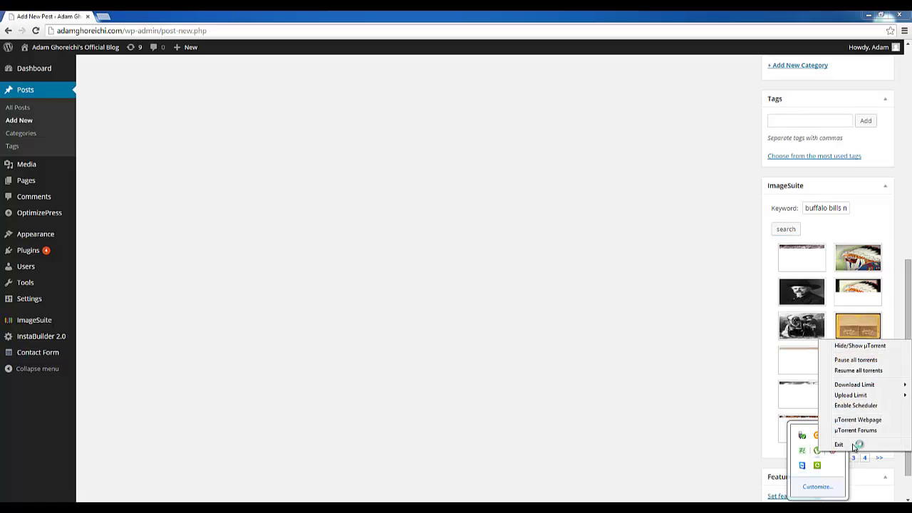
{"action": "left_click", "coordinate": [858, 369]}
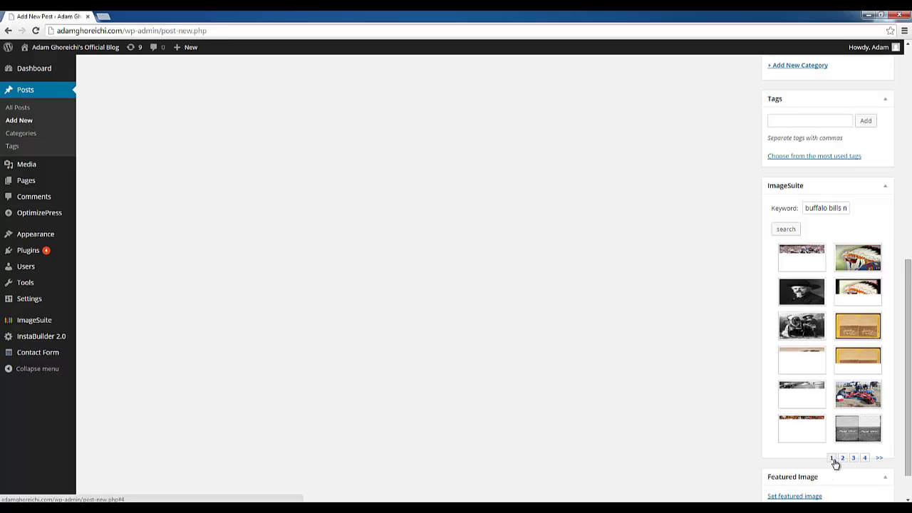
{"action": "left_click", "coordinate": [881, 460]}
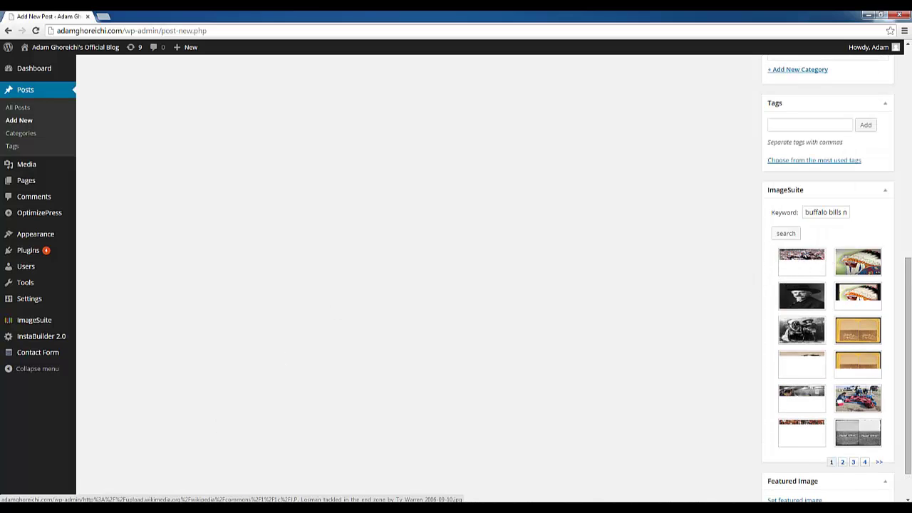
{"action": "left_click", "coordinate": [237, 499]}
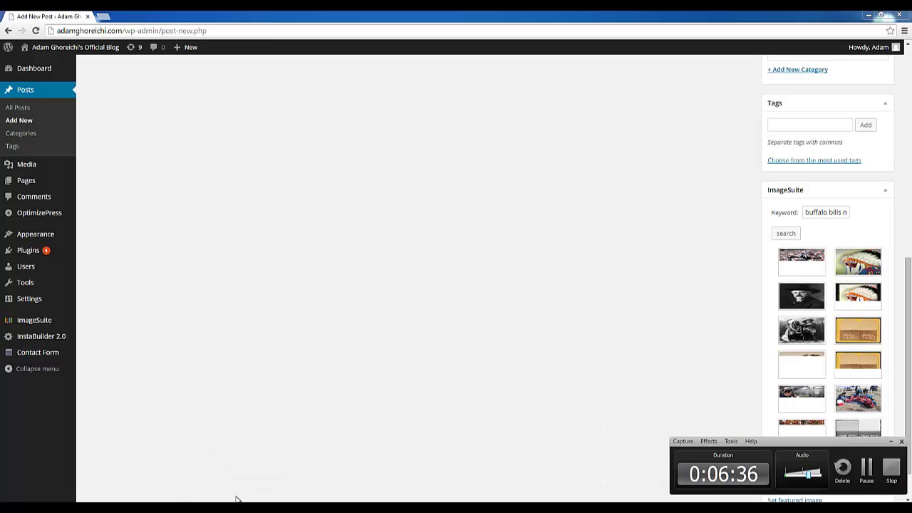
{"action": "left_click", "coordinate": [867, 469]}
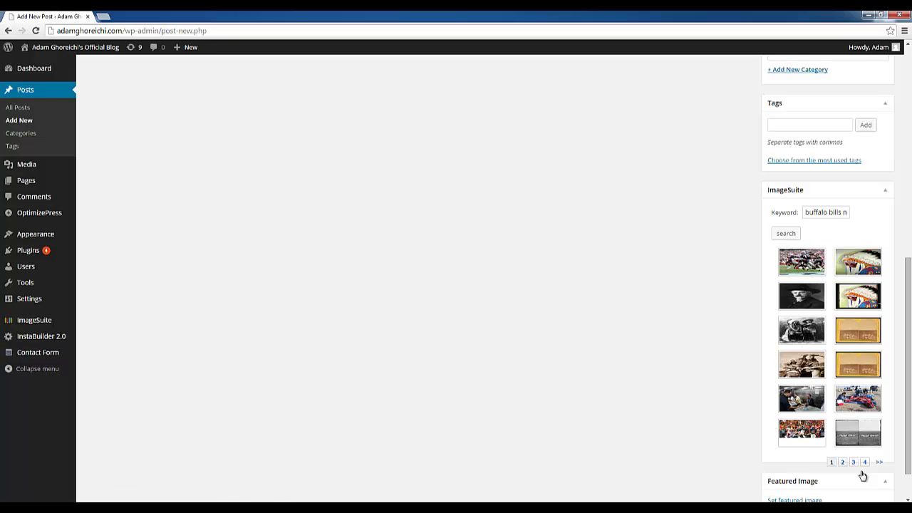
{"action": "left_click_drag", "start_coordinate": [818, 213], "coordinate": [842, 212]}
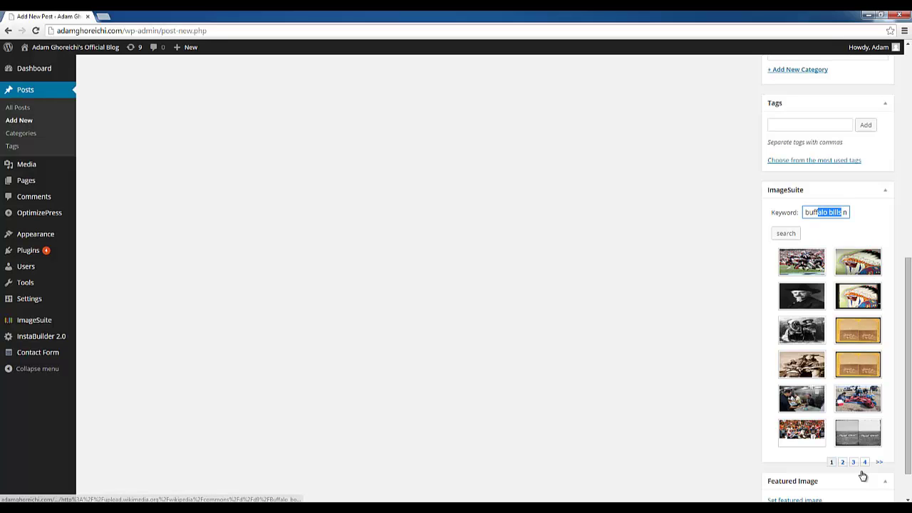
{"action": "left_click", "coordinate": [862, 476]}
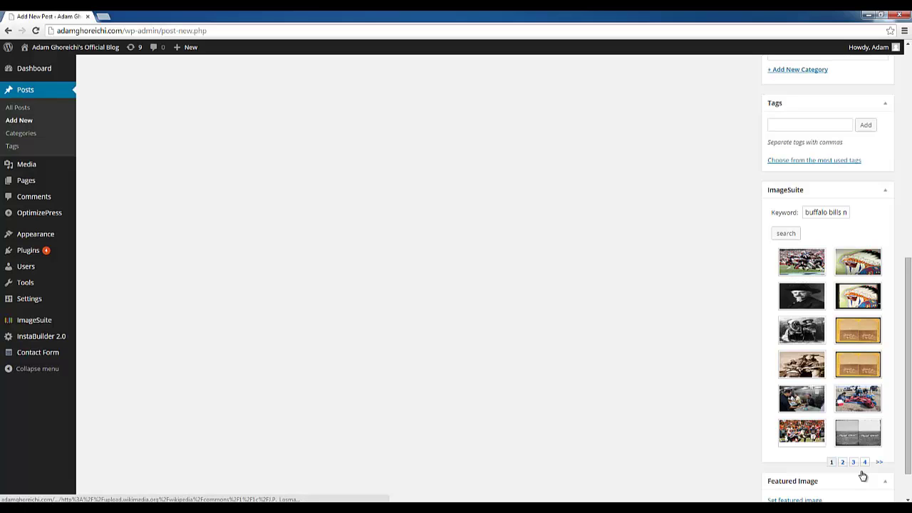
Preview the football tackle image from the ImageSuite results and open it in the image editor, dismissing the 3M advert.
{"action": "key", "text": "Tab"}
{"action": "key", "text": "Return"}
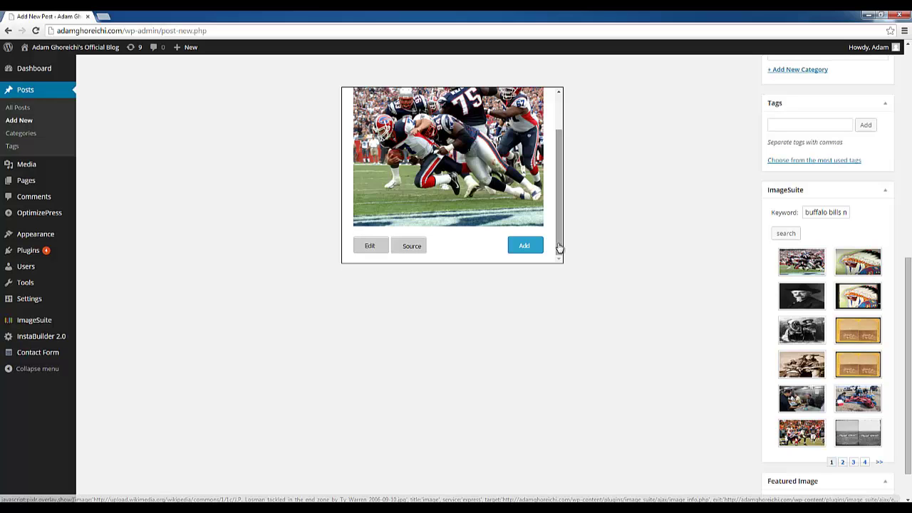
{"action": "scroll", "coordinate": [560, 235], "scroll_direction": "up", "scroll_amount": 1}
{"action": "scroll", "coordinate": [510, 151], "scroll_direction": "up", "scroll_amount": 2}
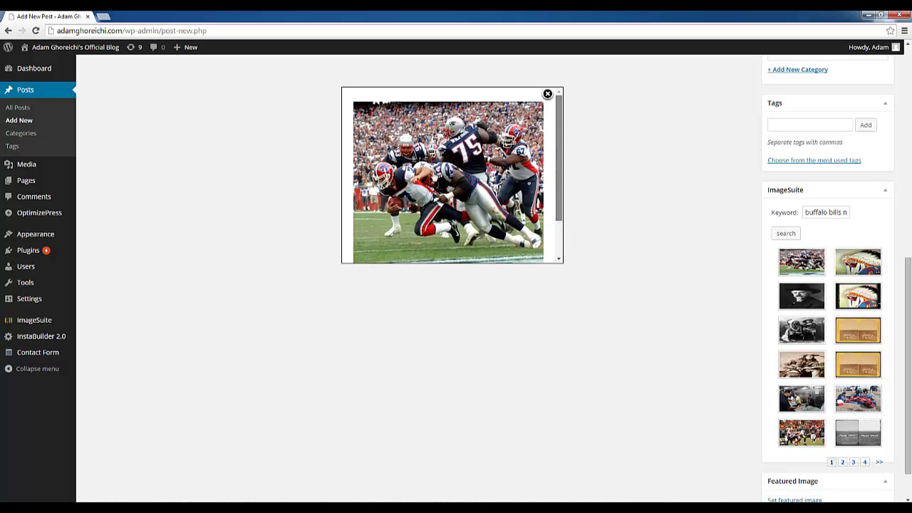
{"action": "scroll", "coordinate": [510, 151], "scroll_direction": "down", "scroll_amount": 3}
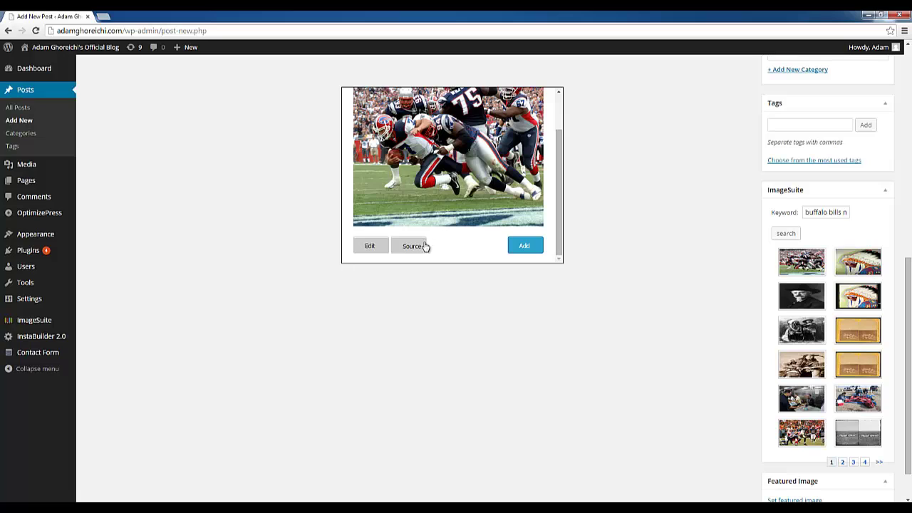
{"action": "left_click", "coordinate": [370, 246]}
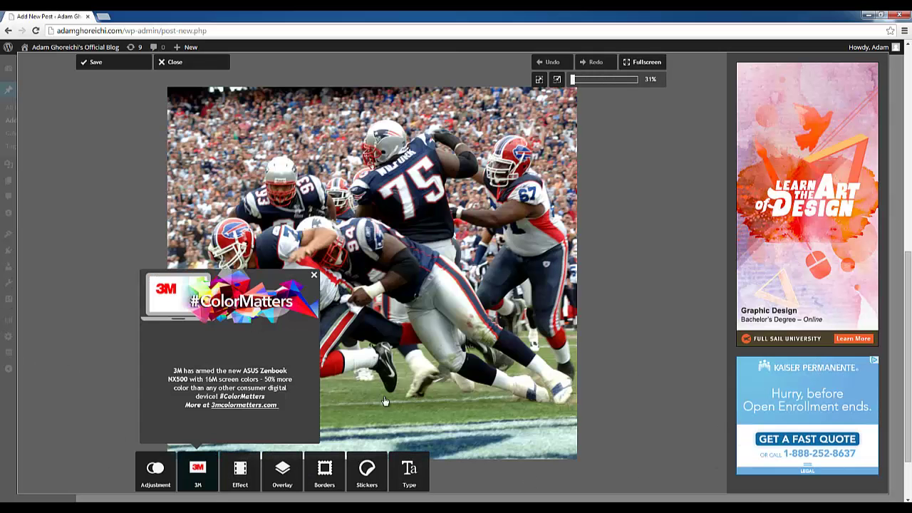
{"action": "left_click", "coordinate": [315, 277]}
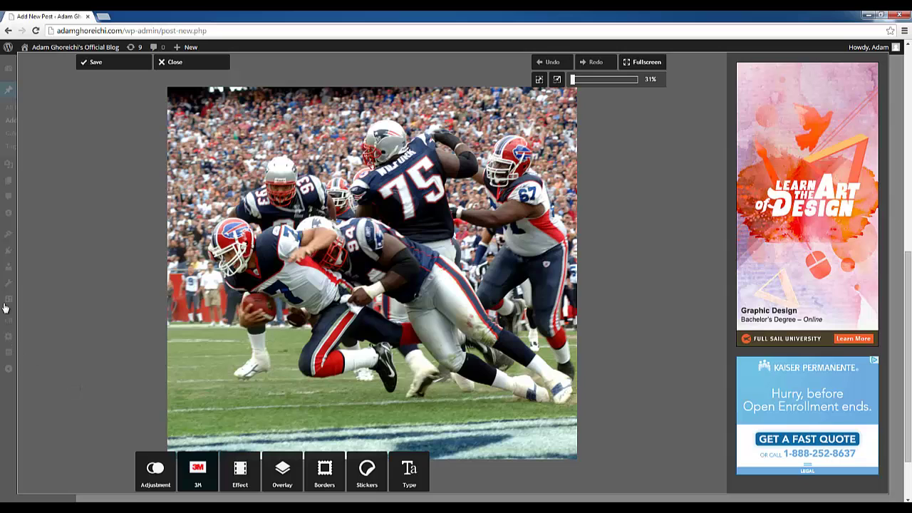
{"action": "left_click", "coordinate": [407, 474]}
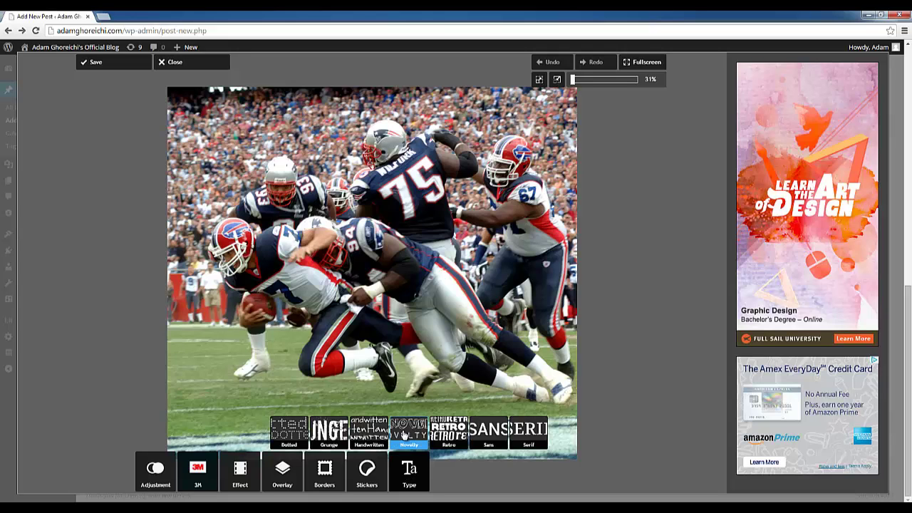
{"action": "left_click", "coordinate": [409, 482]}
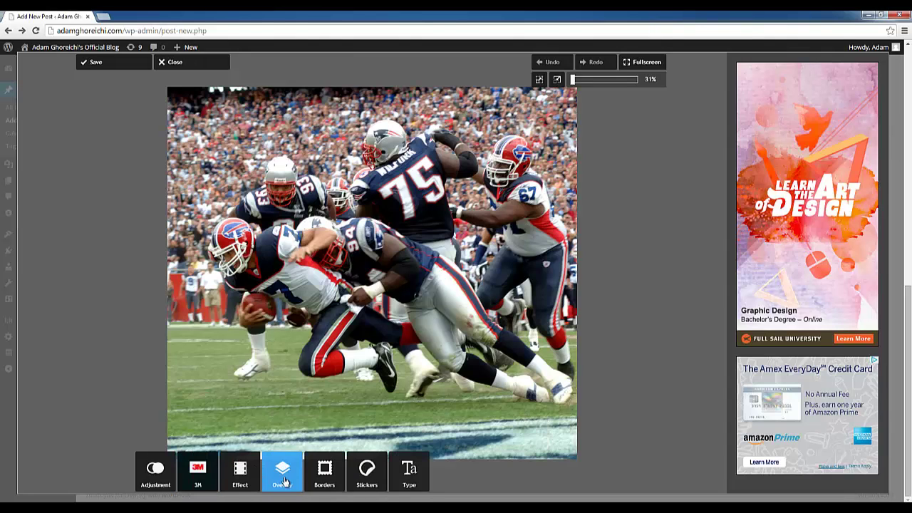
{"action": "left_click", "coordinate": [242, 484]}
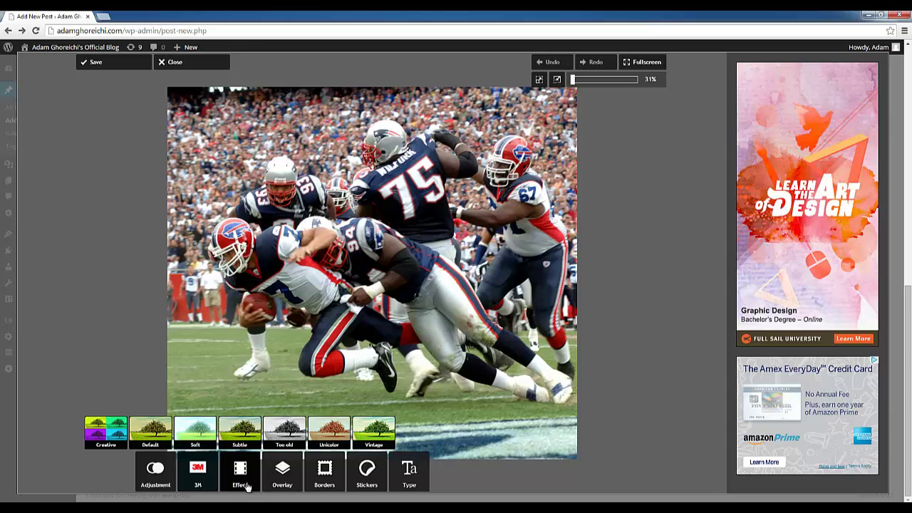
{"action": "left_click", "coordinate": [320, 484]}
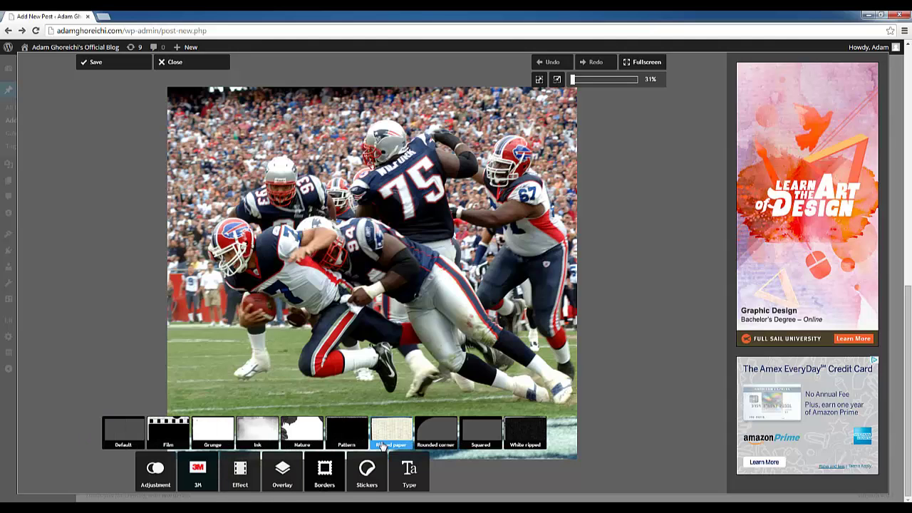
{"action": "left_click", "coordinate": [445, 440]}
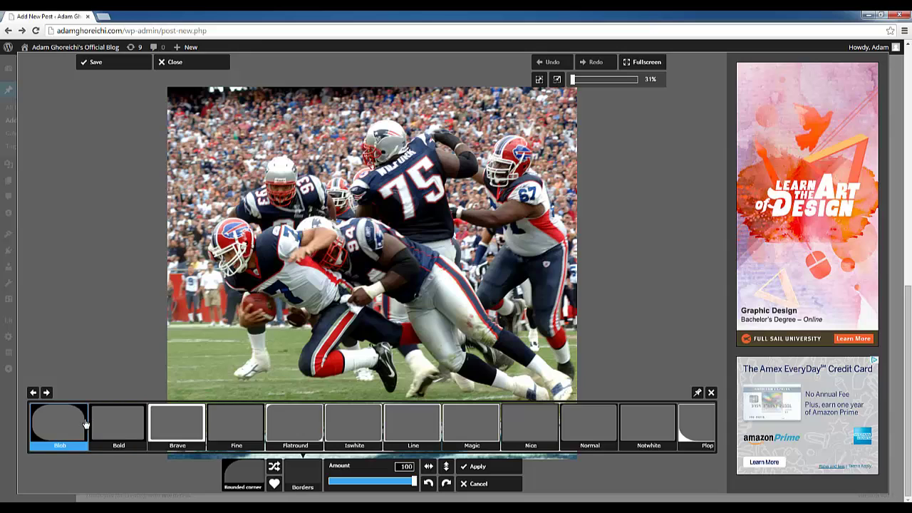
{"action": "left_click", "coordinate": [114, 428]}
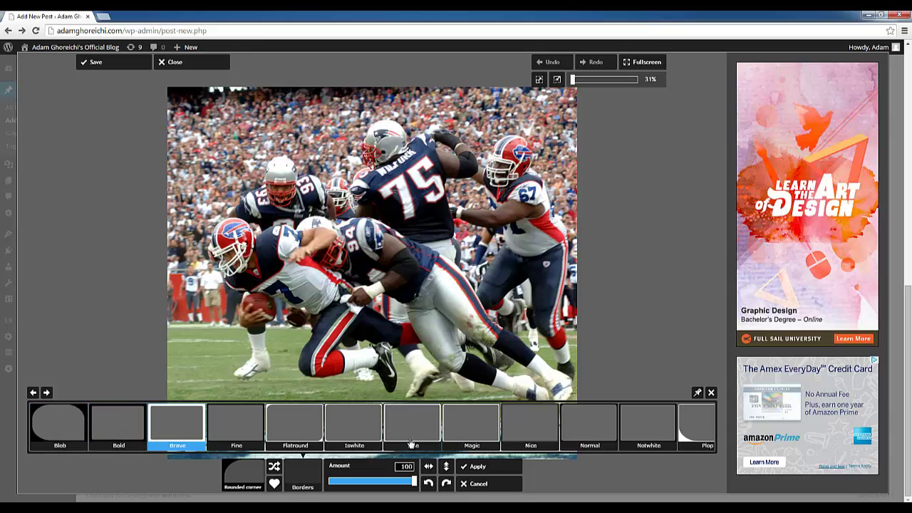
{"action": "left_click", "coordinate": [596, 425]}
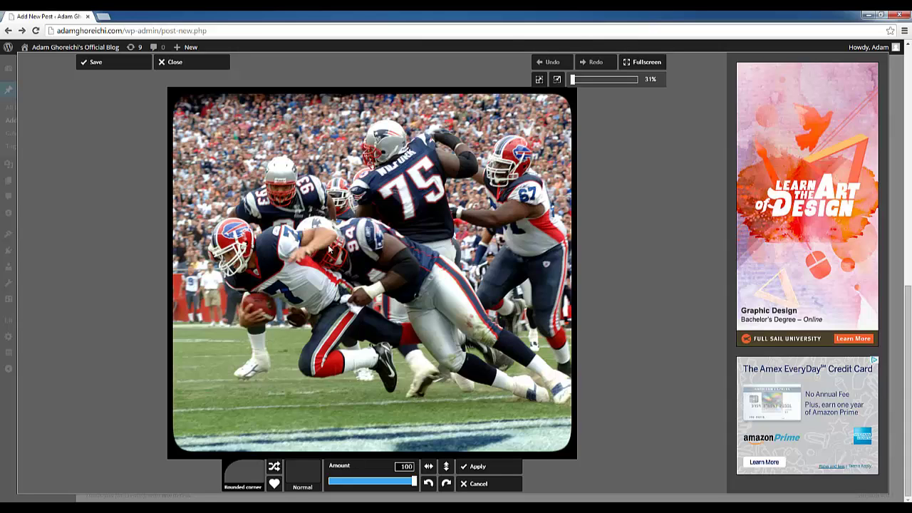
{"action": "left_click", "coordinate": [489, 486]}
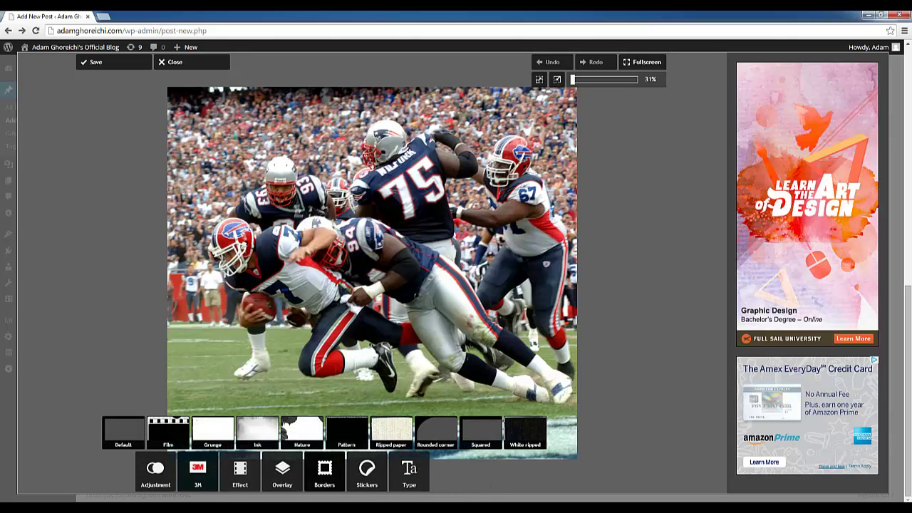
Apply the Simple border from the Film category to the football image with an amount of 100.
{"action": "left_click", "coordinate": [178, 436]}
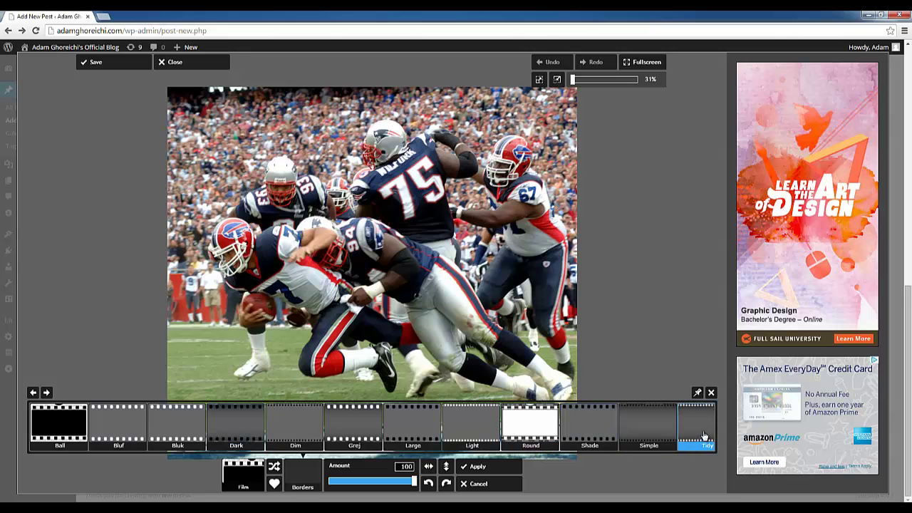
{"action": "left_click", "coordinate": [46, 392]}
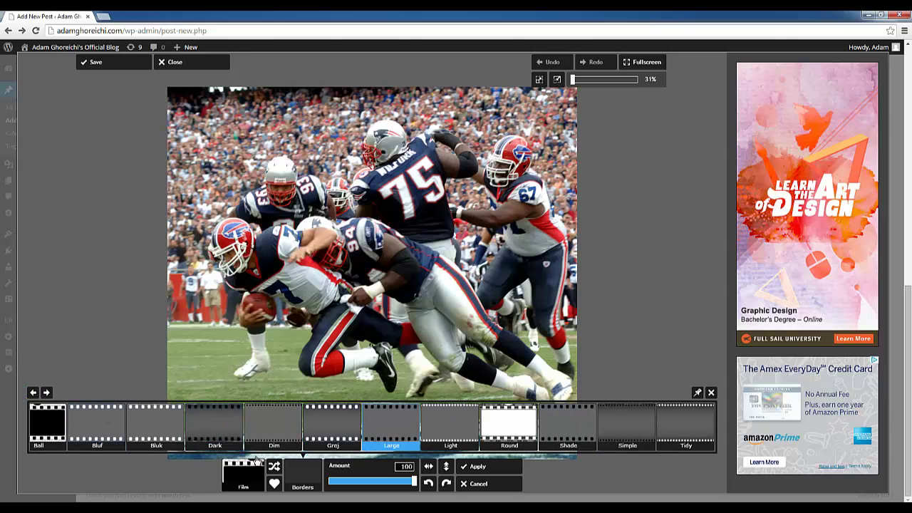
{"action": "left_click", "coordinate": [610, 437]}
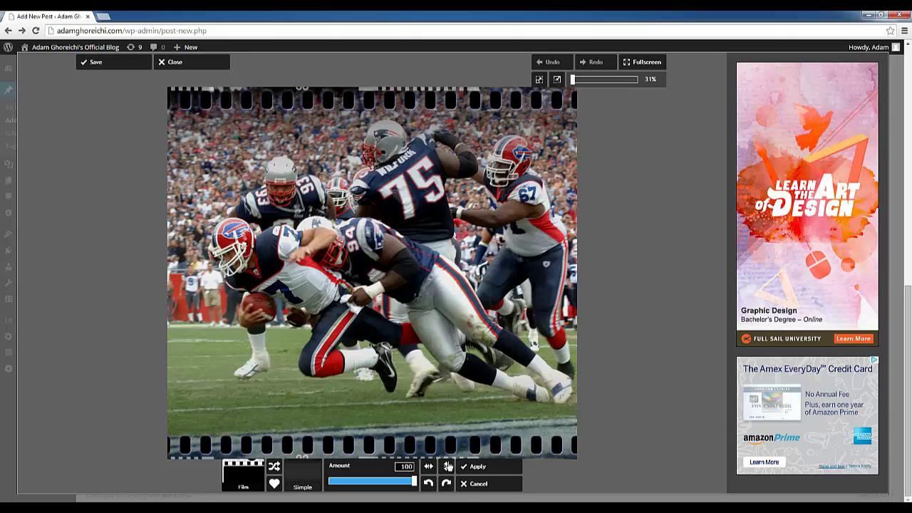
{"action": "left_click", "coordinate": [468, 470]}
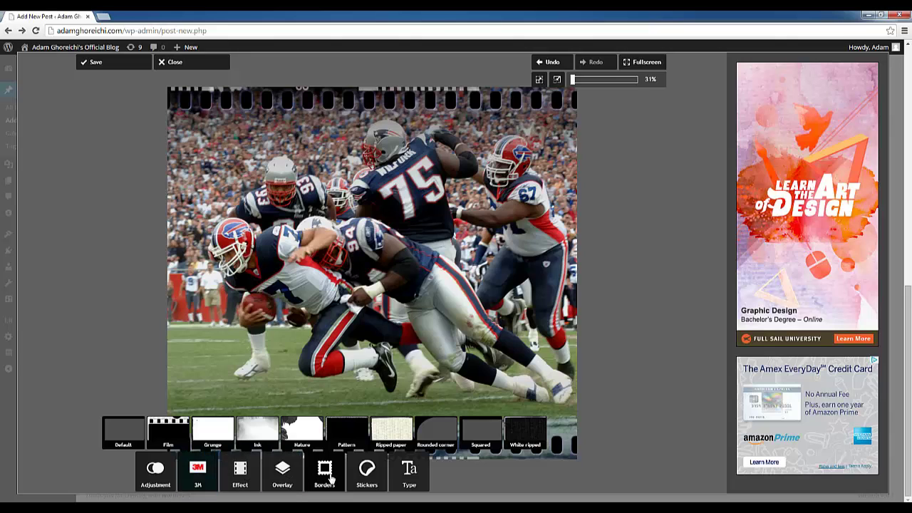
Add the Comic sticker "Thwack" to the image, enlarge it, place it just above the ball carrier and apply it.
{"action": "left_click", "coordinate": [240, 478]}
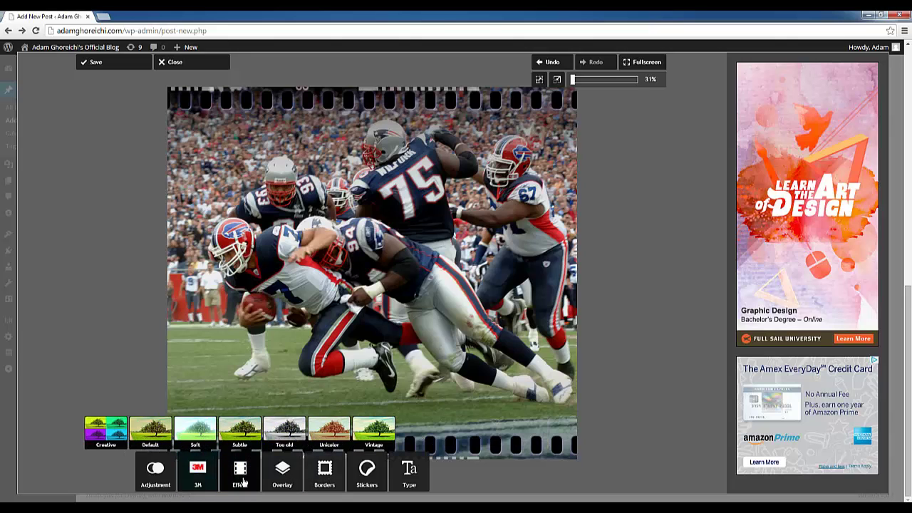
{"action": "left_click", "coordinate": [360, 484]}
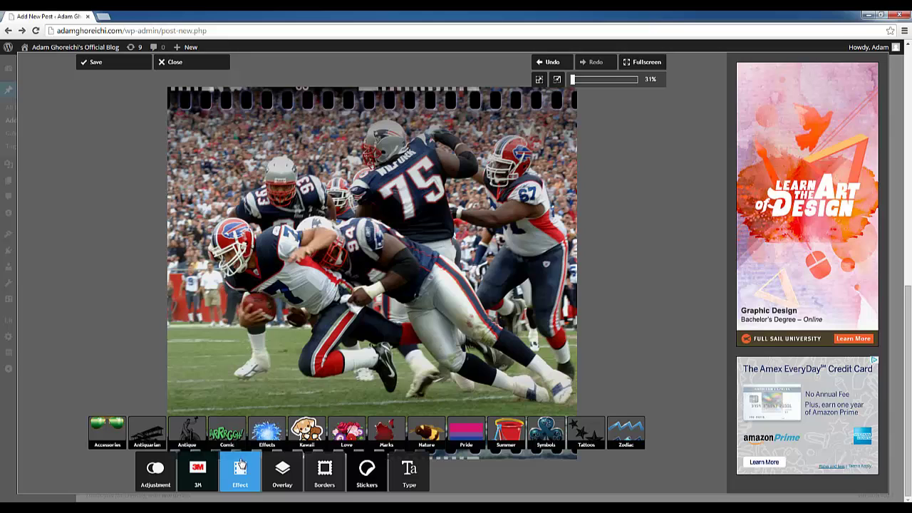
{"action": "left_click", "coordinate": [239, 433]}
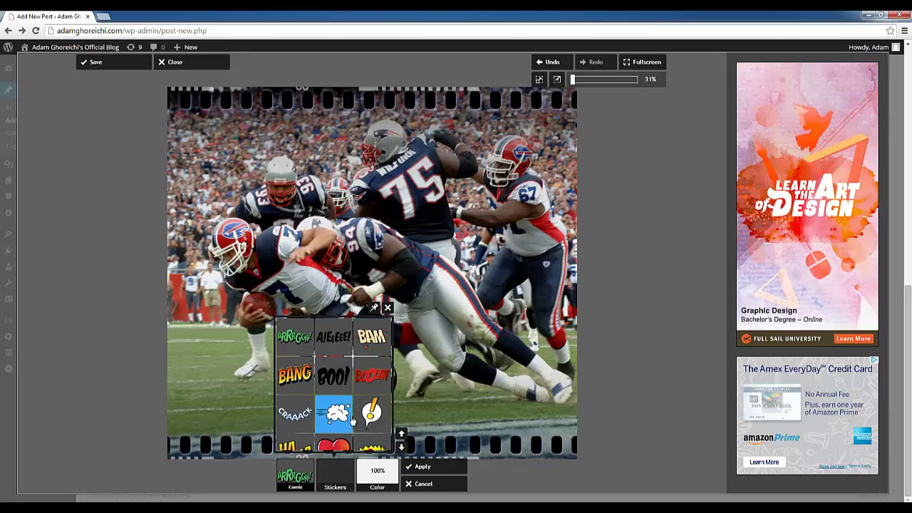
{"action": "left_click", "coordinate": [403, 448]}
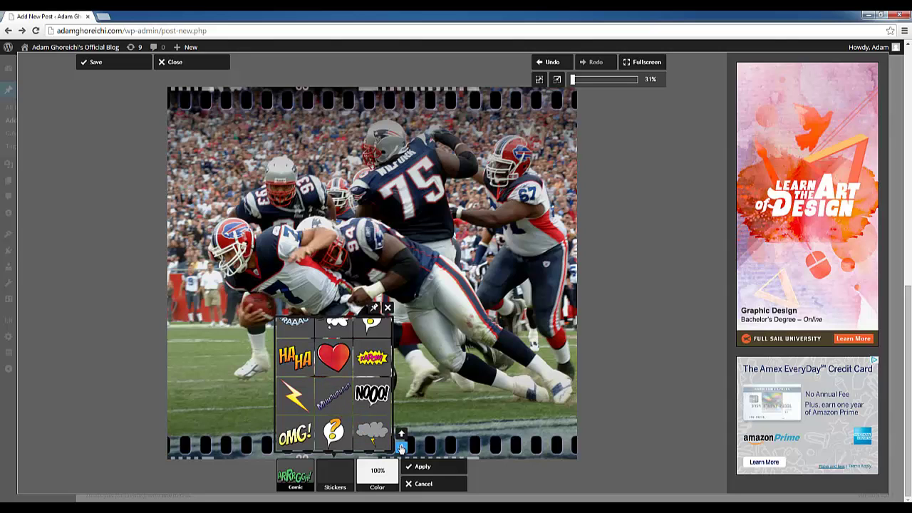
{"action": "left_click", "coordinate": [401, 447]}
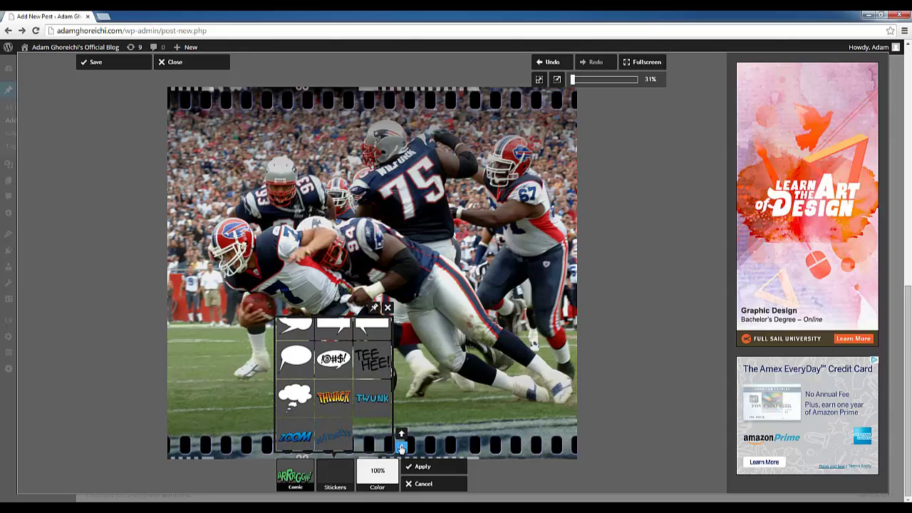
{"action": "left_click", "coordinate": [401, 447]}
{"action": "left_click", "coordinate": [342, 402]}
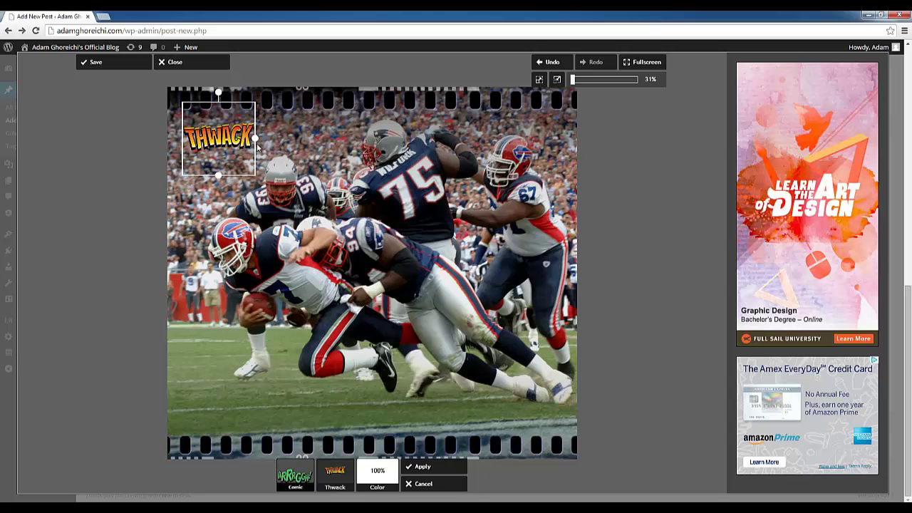
{"action": "left_click_drag", "start_coordinate": [255, 140], "coordinate": [341, 199]}
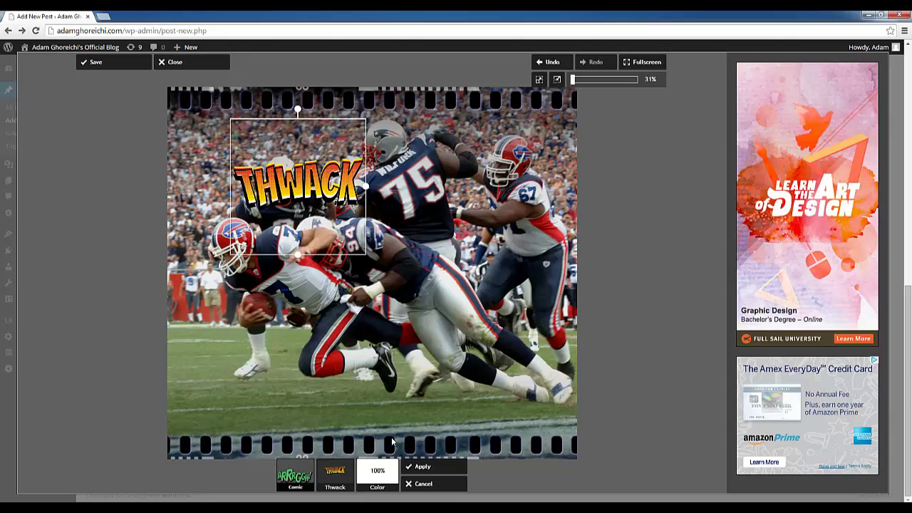
{"action": "left_click", "coordinate": [424, 468]}
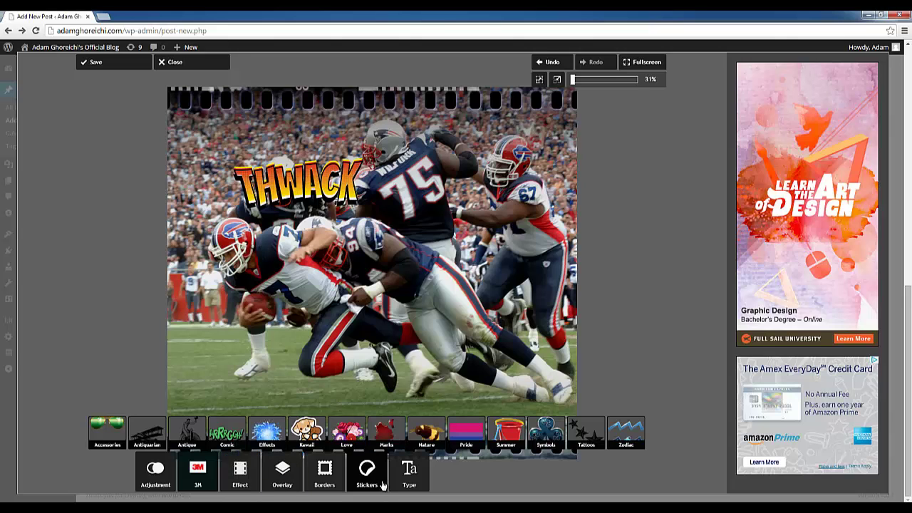
Add the Handwritten text "JP Losman sacked!" to the image and place it on the grass near the image's lower edge.
{"action": "left_click", "coordinate": [408, 471]}
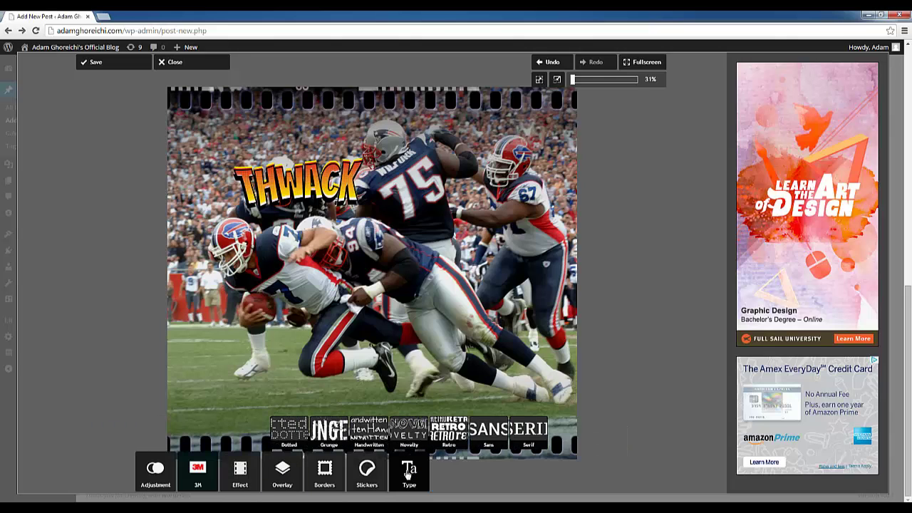
{"action": "left_click", "coordinate": [369, 434]}
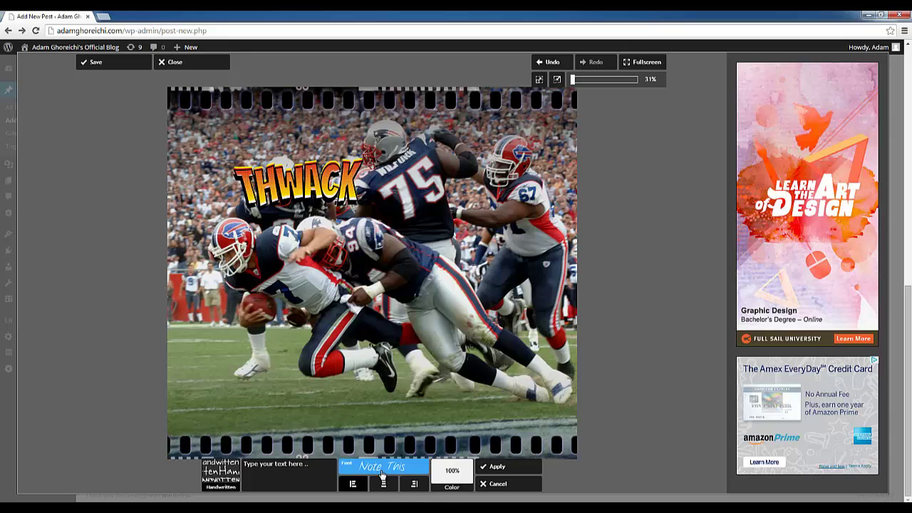
{"action": "left_click", "coordinate": [285, 475]}
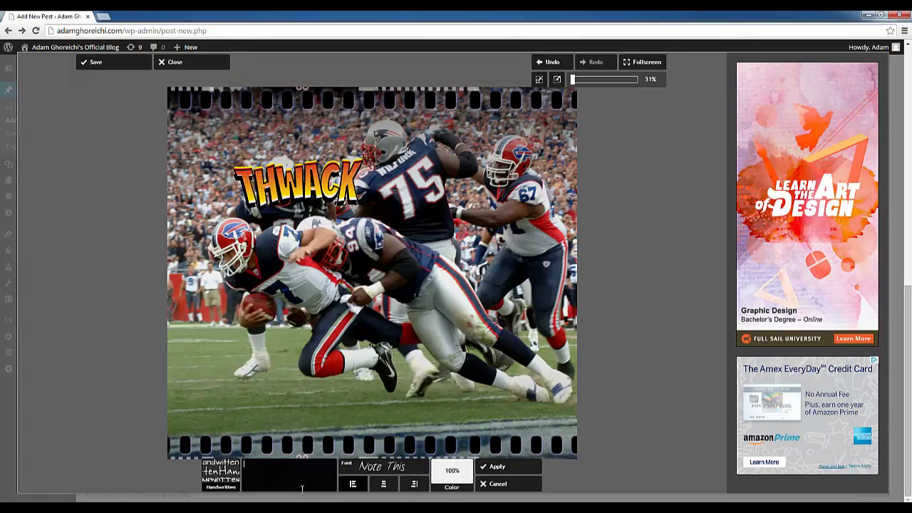
{"action": "type", "text": "JP Losman"}
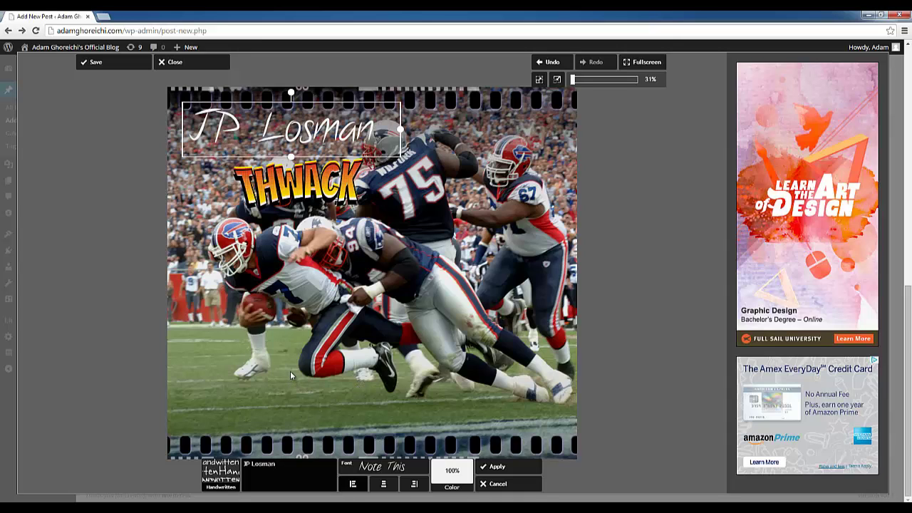
{"action": "type", "text": "sacked!"}
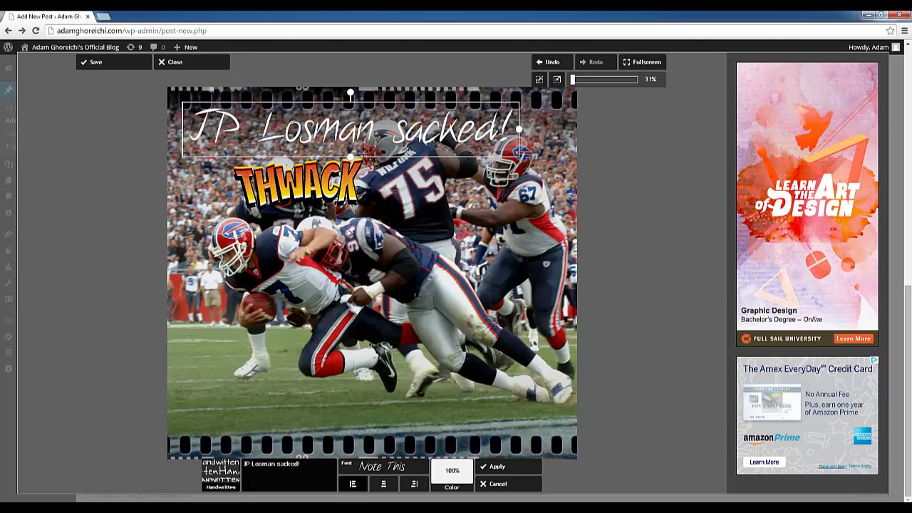
{"action": "left_click_drag", "start_coordinate": [369, 135], "coordinate": [372, 171]}
{"action": "left_click_drag", "start_coordinate": [374, 204], "coordinate": [396, 404]}
Change the caption's font to Permanet Marker, shrink it to fit inside the picture and centre it horizontally below the players.
{"action": "left_click", "coordinate": [399, 468]}
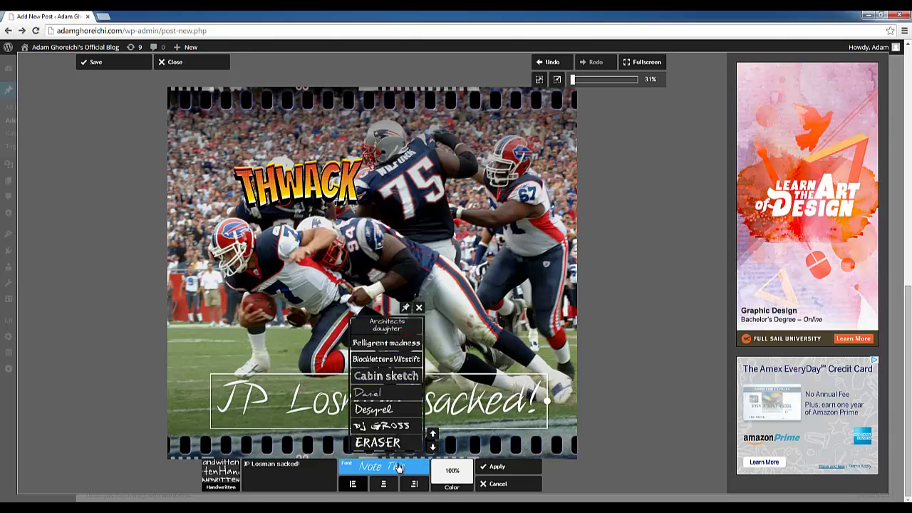
{"action": "left_click", "coordinate": [433, 447]}
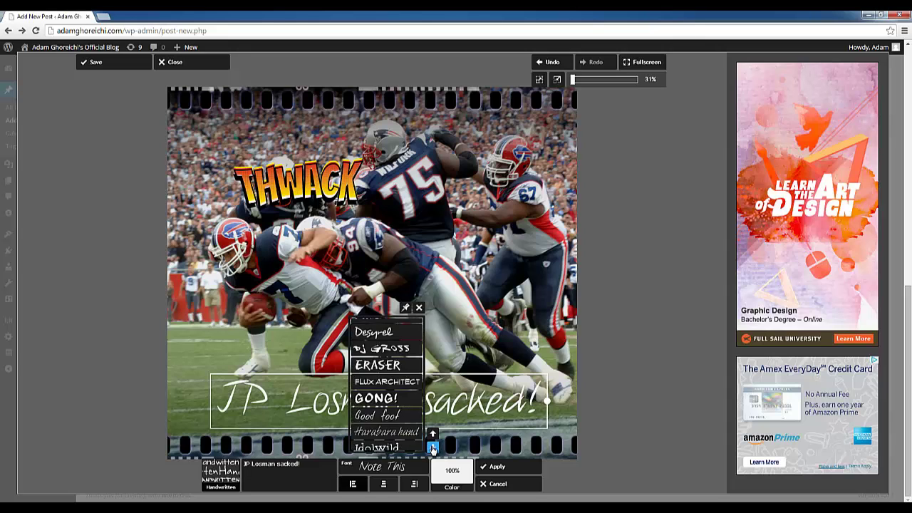
{"action": "left_click", "coordinate": [433, 447]}
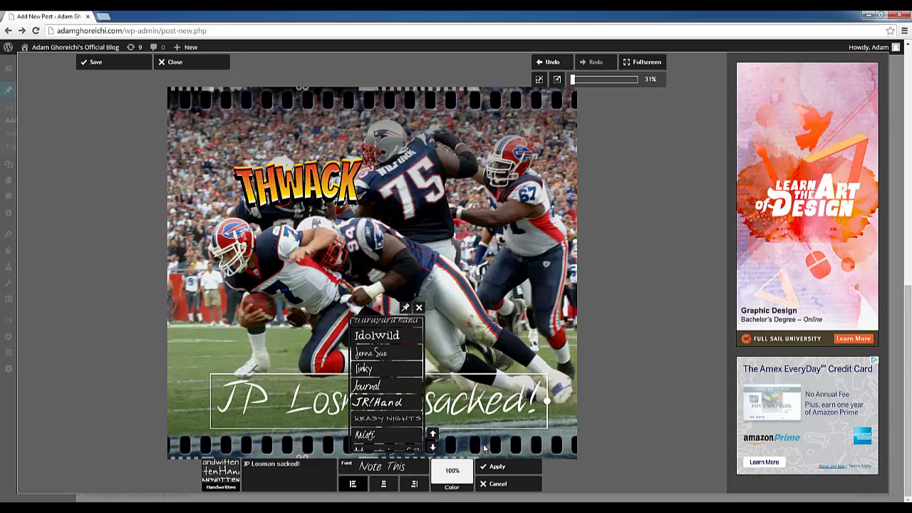
{"action": "left_click", "coordinate": [433, 447]}
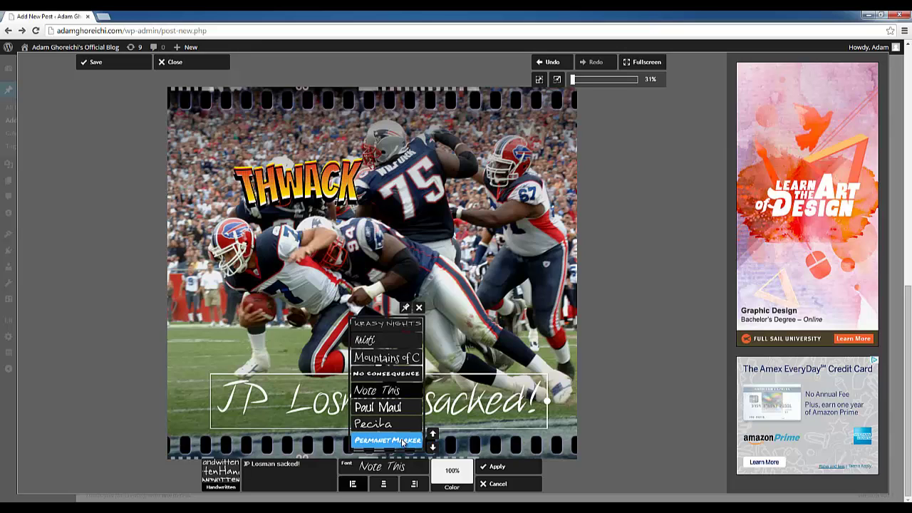
{"action": "left_click", "coordinate": [404, 442]}
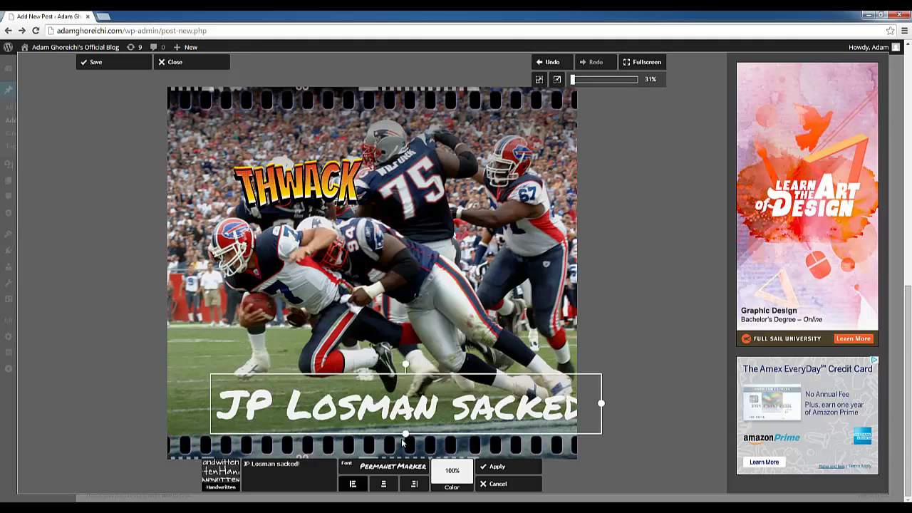
{"action": "left_click_drag", "start_coordinate": [601, 403], "coordinate": [558, 403]}
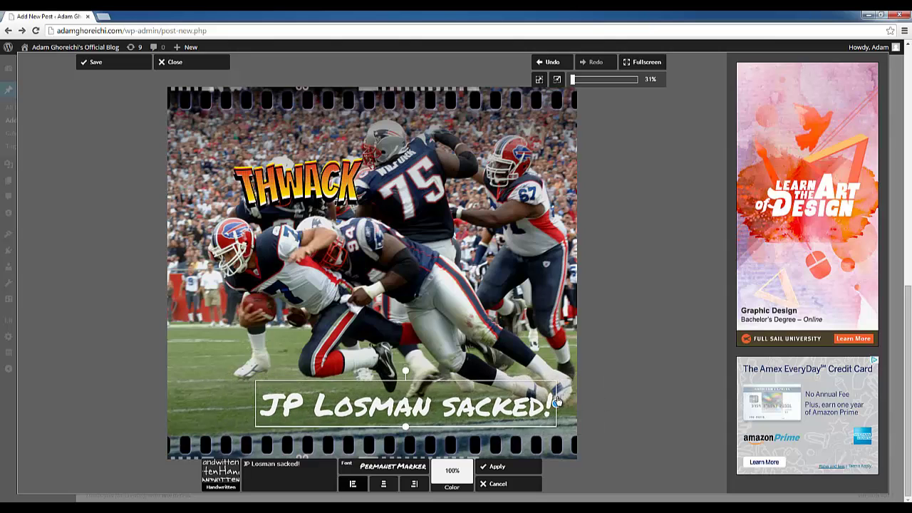
{"action": "left_click_drag", "start_coordinate": [482, 392], "coordinate": [444, 397]}
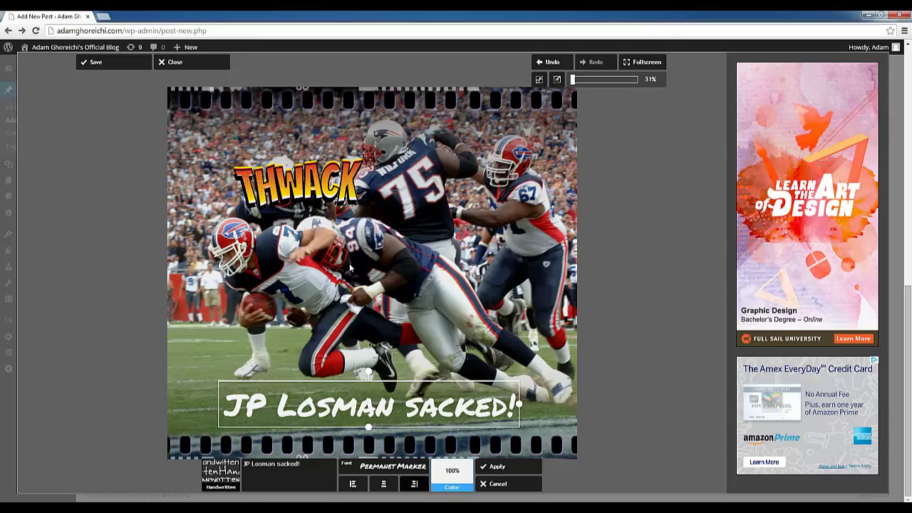
Colour the caption text bright orange and apply it to the image.
{"action": "left_click", "coordinate": [454, 476]}
{"action": "left_click", "coordinate": [473, 412]}
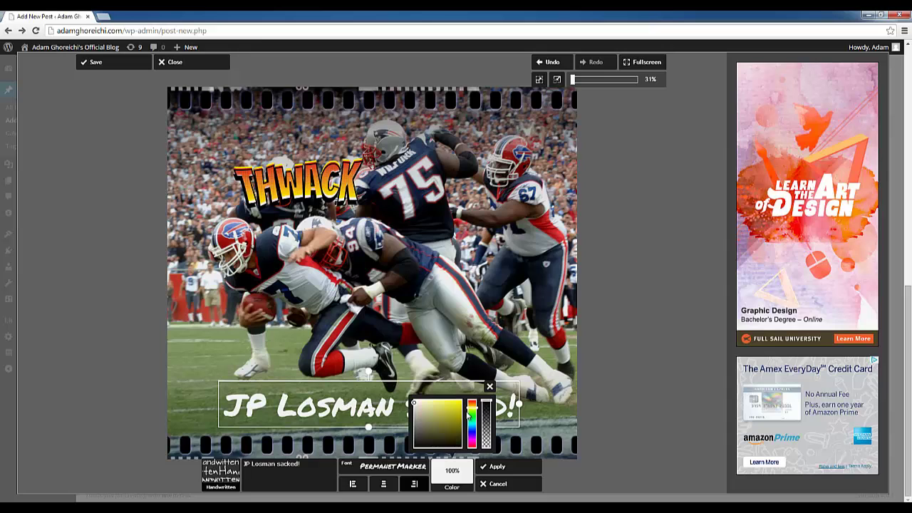
{"action": "left_click_drag", "start_coordinate": [471, 413], "coordinate": [476, 406]}
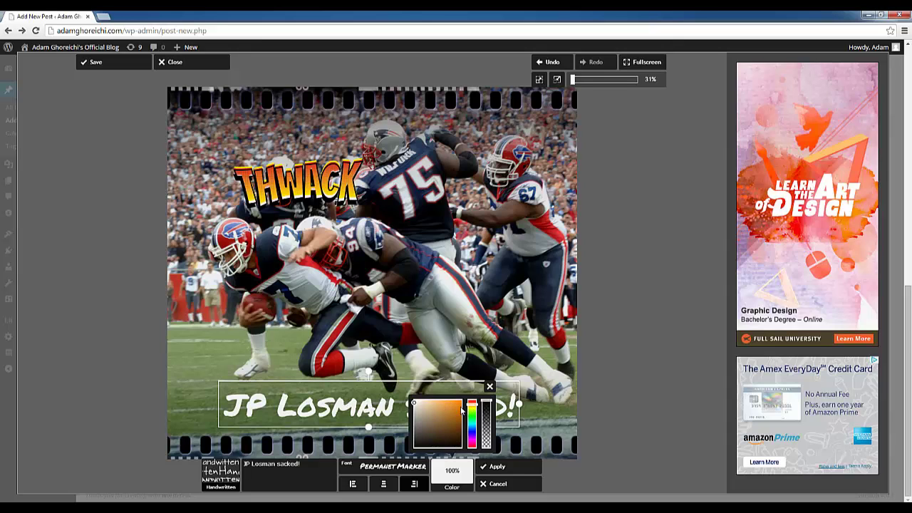
{"action": "left_click", "coordinate": [462, 407]}
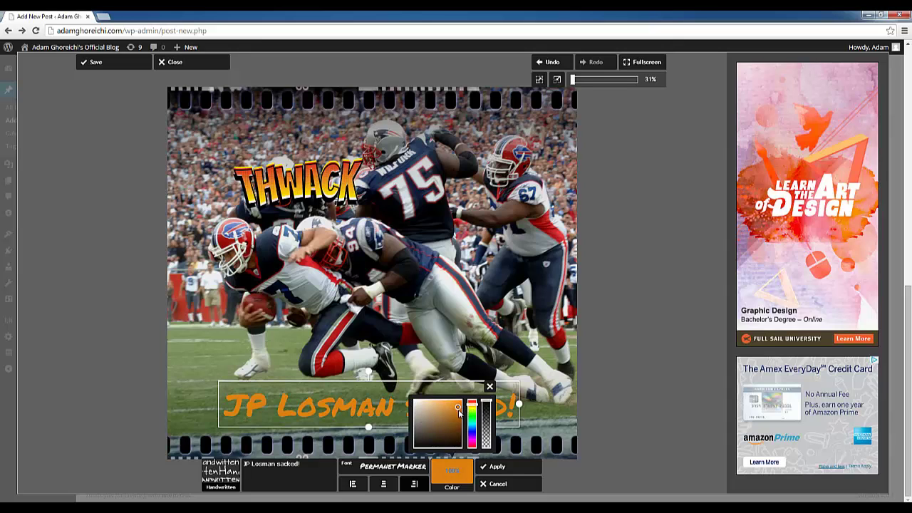
{"action": "left_click_drag", "start_coordinate": [459, 407], "coordinate": [462, 401]}
{"action": "left_click", "coordinate": [497, 470]}
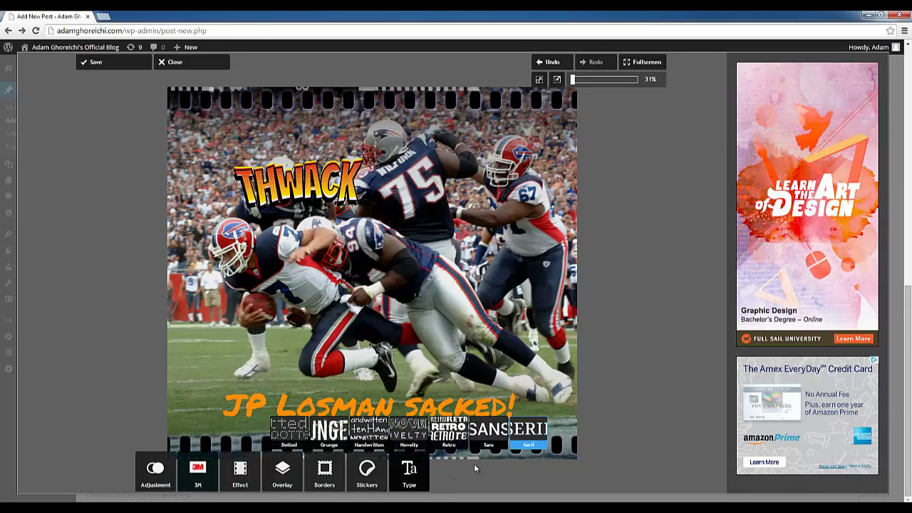
{"action": "left_click", "coordinate": [145, 476]}
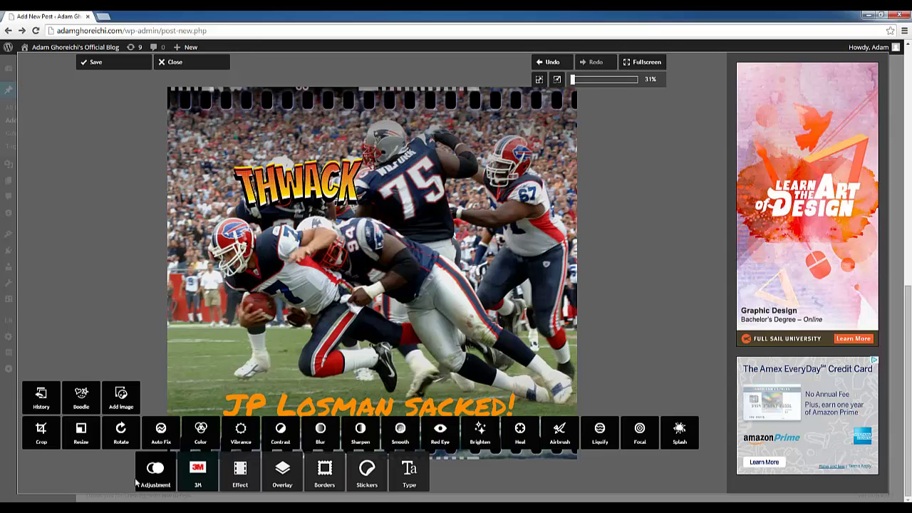
{"action": "left_click", "coordinate": [198, 485]}
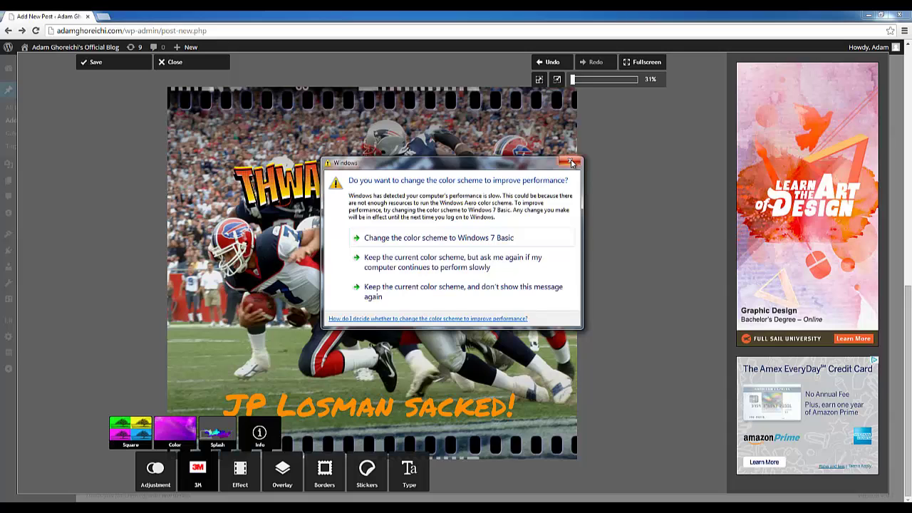
Dismiss the Windows colour scheme performance prompt each time it appears, without choosing any of its options.
{"action": "left_click", "coordinate": [570, 161]}
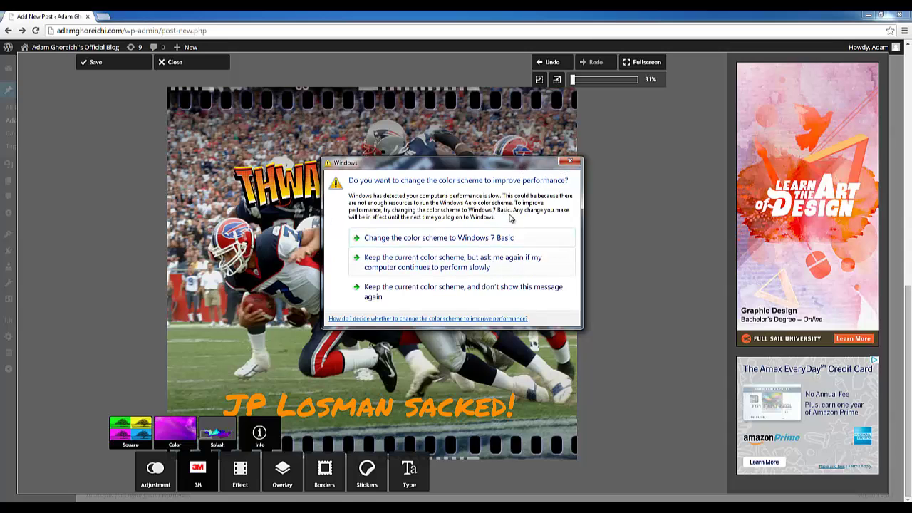
{"action": "left_click", "coordinate": [568, 163]}
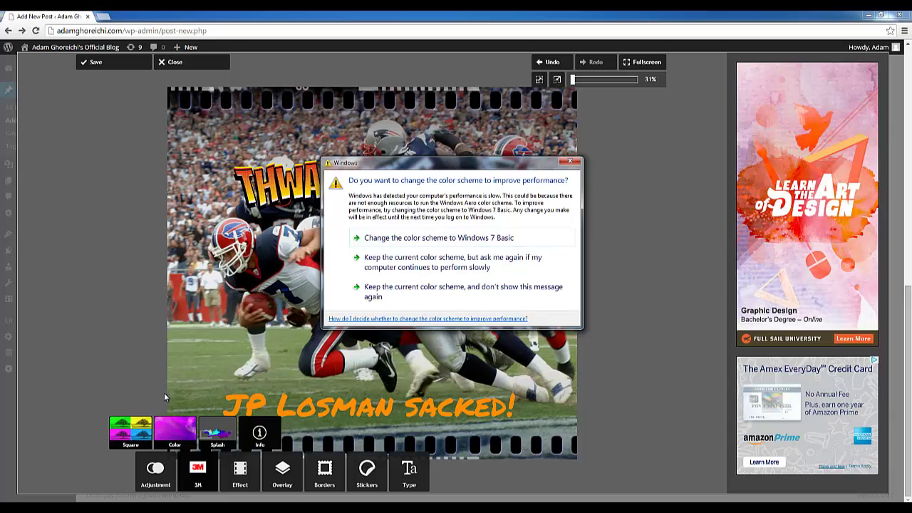
{"action": "left_click", "coordinate": [570, 162]}
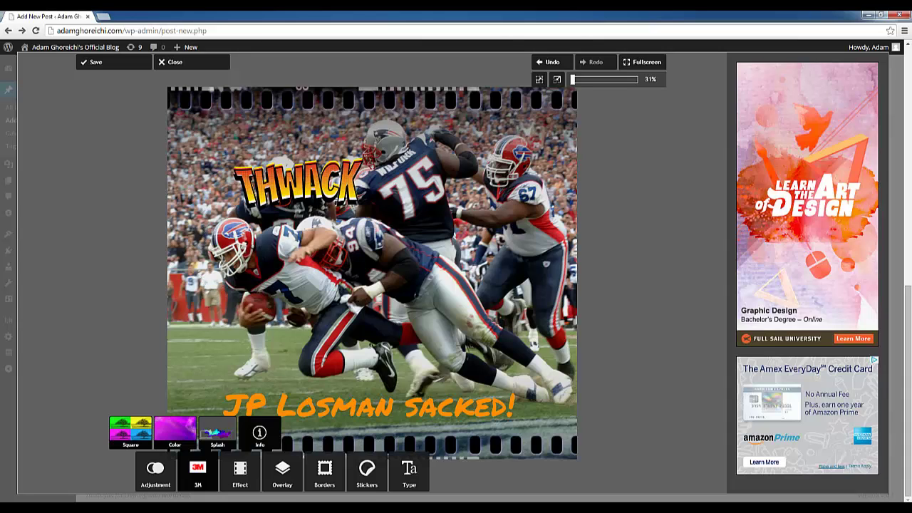
{"action": "key", "text": "F10"}
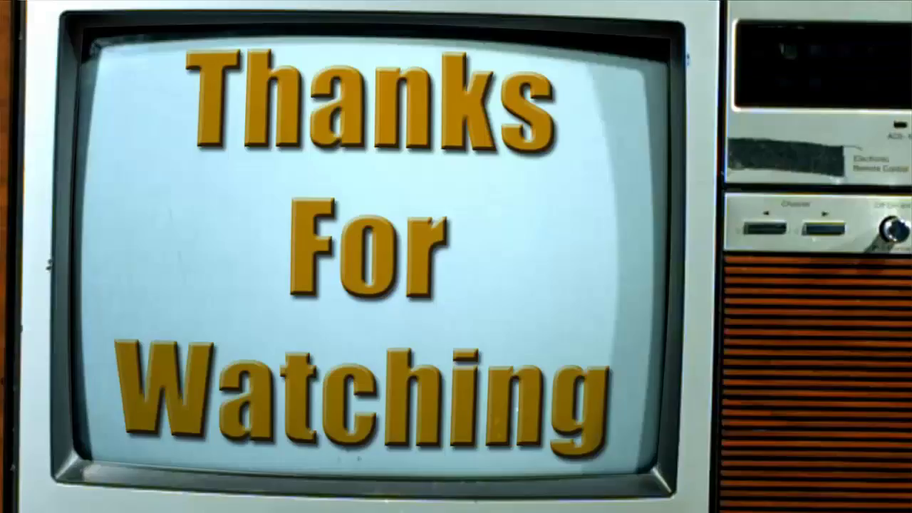